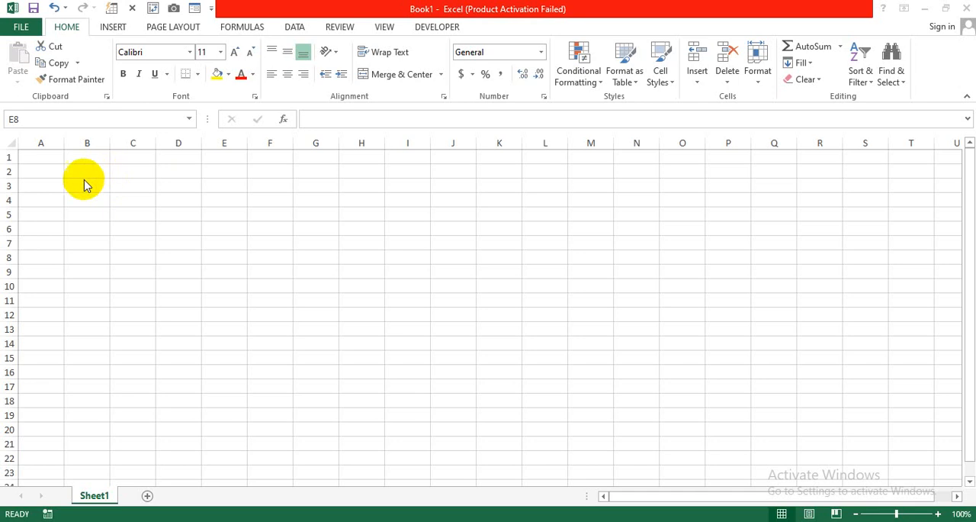
Enter the headers Sr, Name and Department in A6:C6 and fit column C to its text
{"action": "left_click", "coordinate": [45, 217]}
{"action": "left_click", "coordinate": [41, 229]}
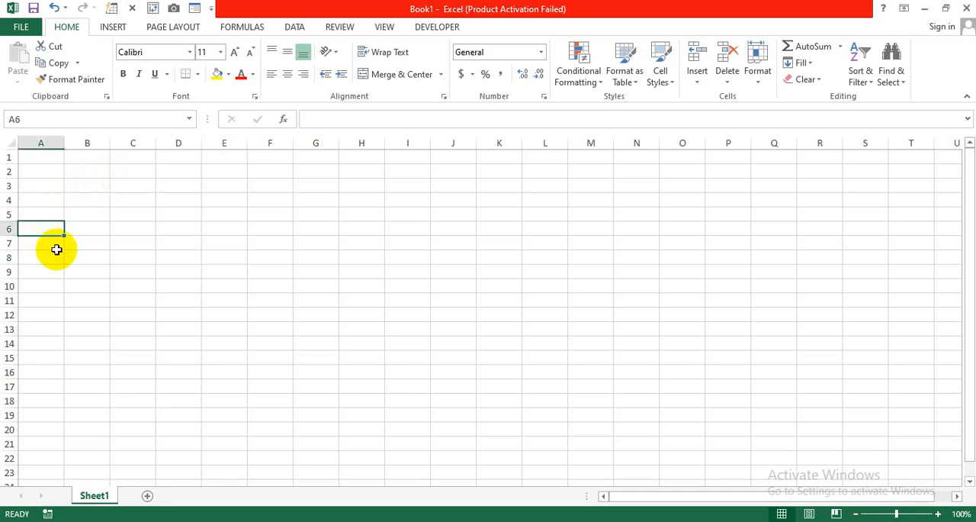
{"action": "type", "text": "Sr"}
{"action": "key", "text": "Tab"}
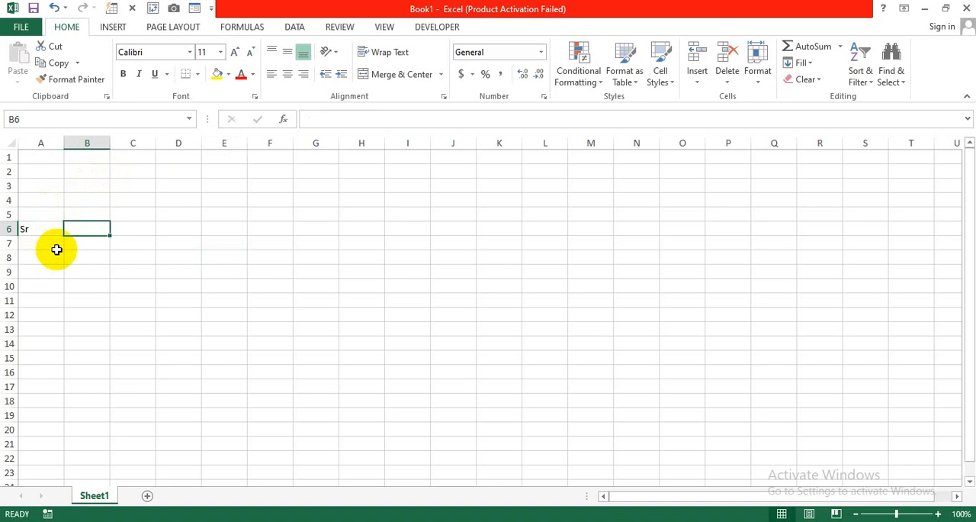
{"action": "type", "text": "Name"}
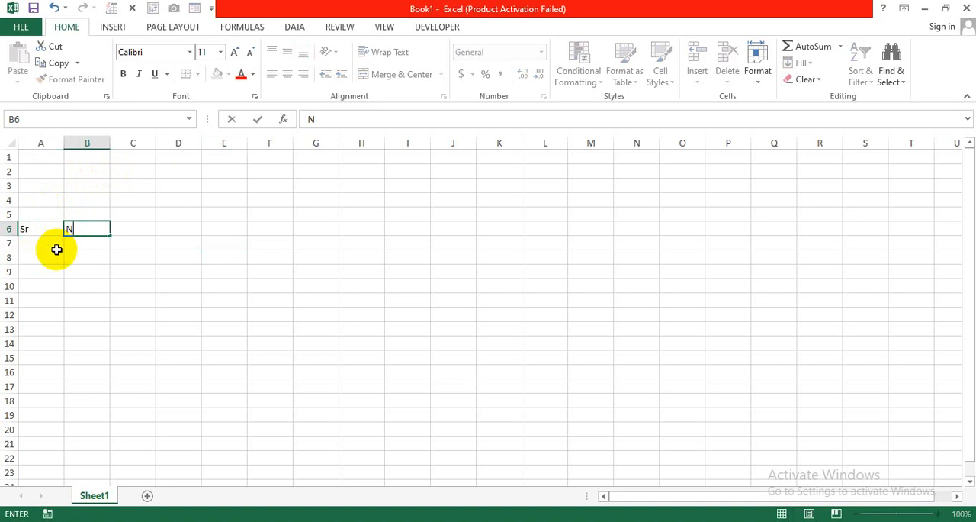
{"action": "key", "text": "Tab"}
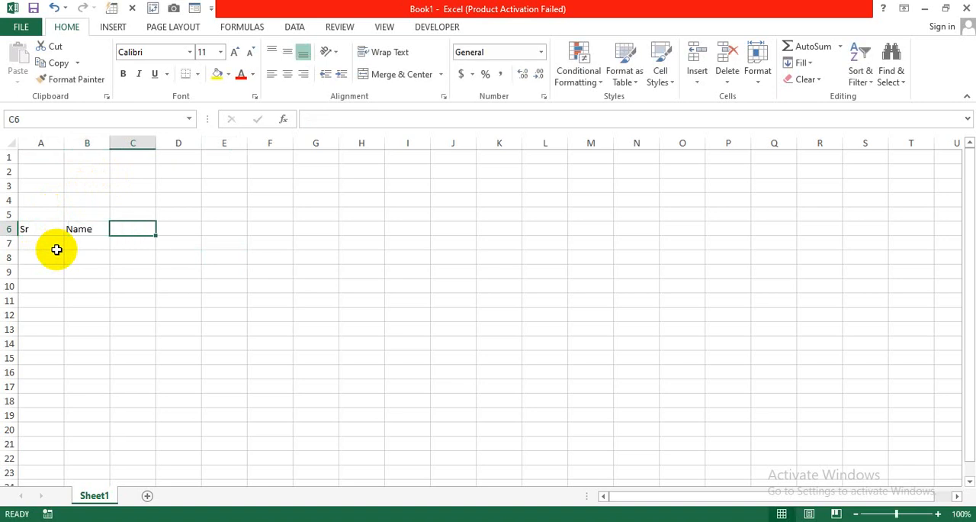
{"action": "type", "text": "D"}
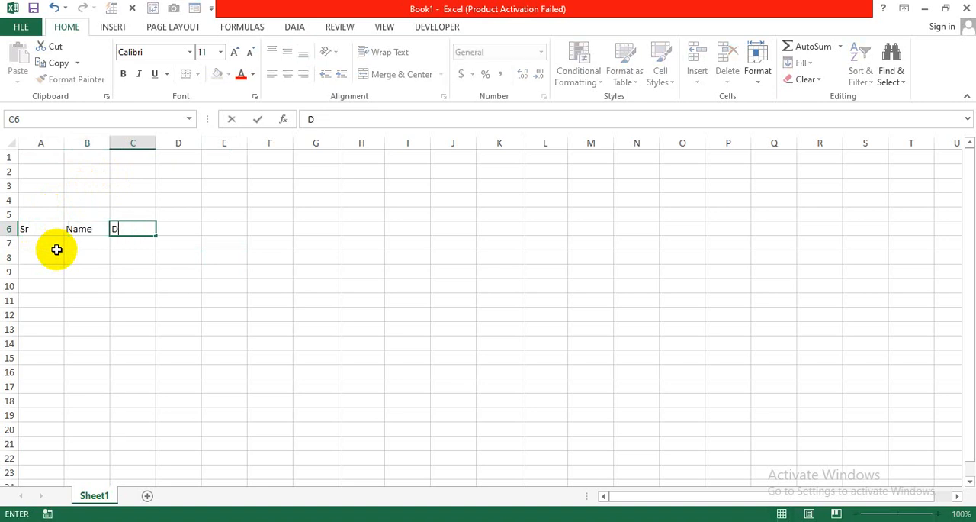
{"action": "type", "text": "epartment"}
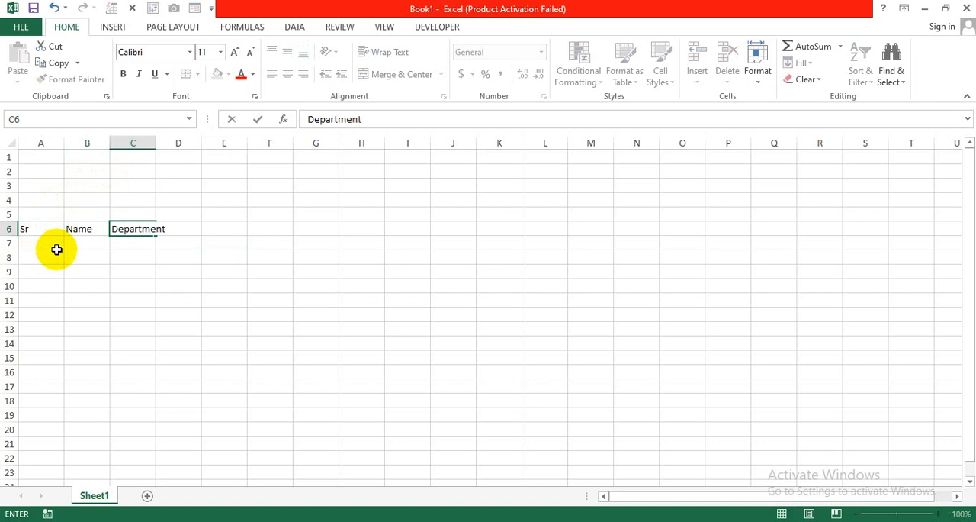
{"action": "key", "text": "Tab"}
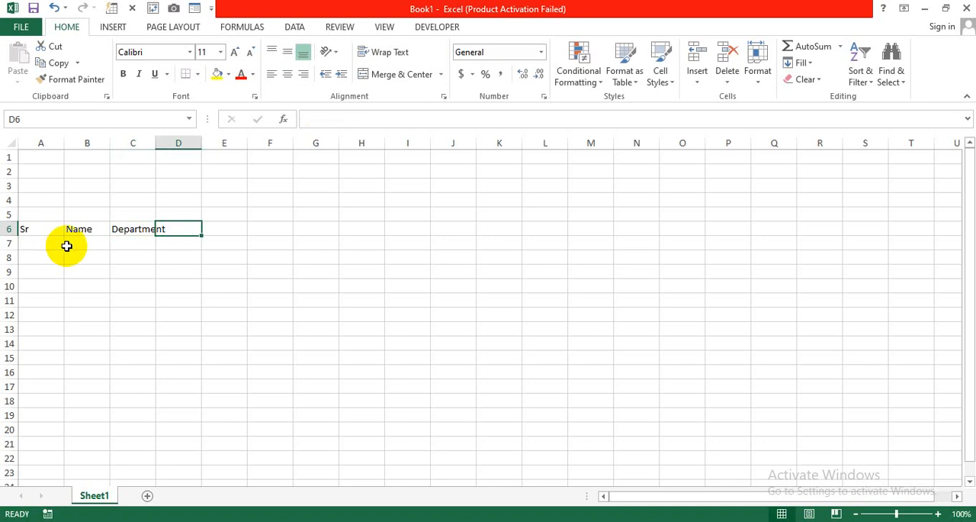
{"action": "double_click", "coordinate": [156, 144]}
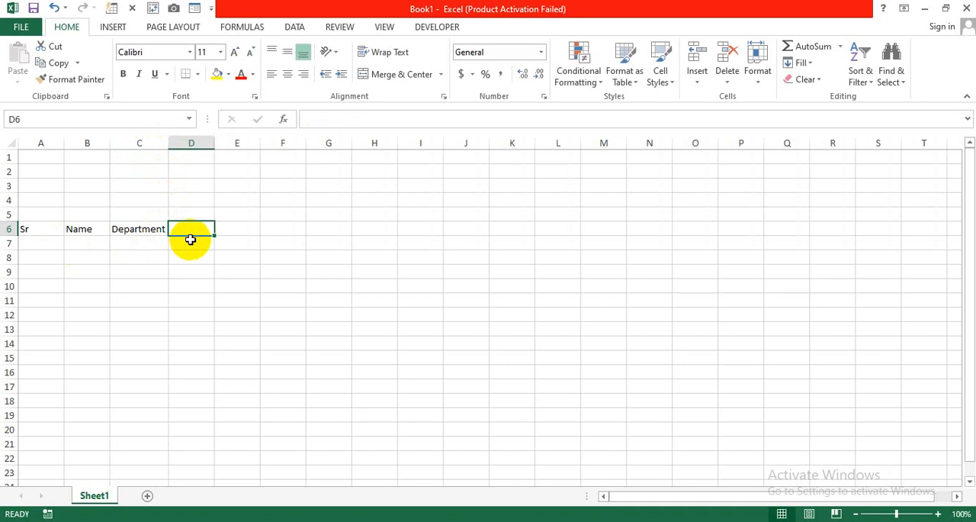
Enter the date 1-Jan in D6 and fill the series across row 6 through 31-Jan in AH6
{"action": "type", "text": "1"}
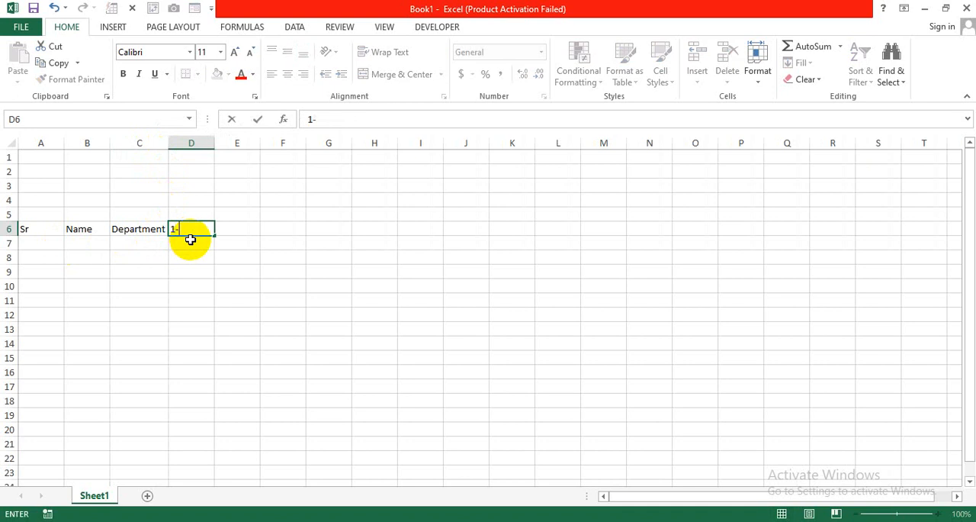
{"action": "type", "text": "-Jan"}
{"action": "key", "text": "Return"}
{"action": "left_click", "coordinate": [191, 232]}
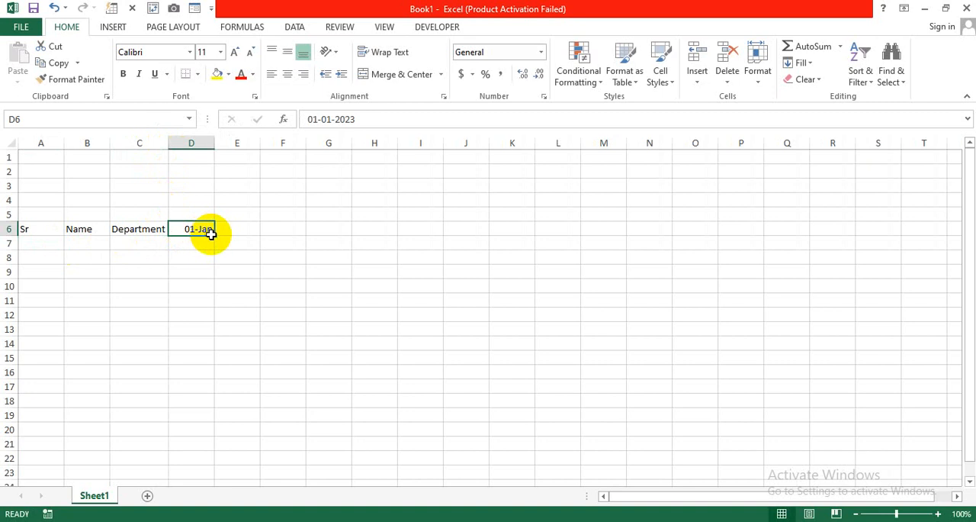
{"action": "left_click_drag", "start_coordinate": [211, 235], "coordinate": [690, 236]}
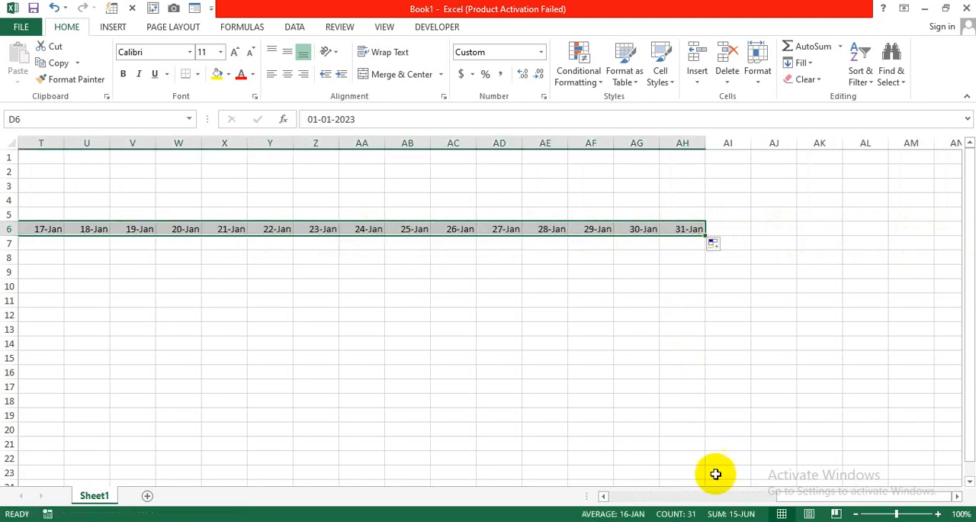
Fit the widths of the date columns D through AH to their contents
{"action": "left_click_drag", "start_coordinate": [791, 495], "coordinate": [585, 475]}
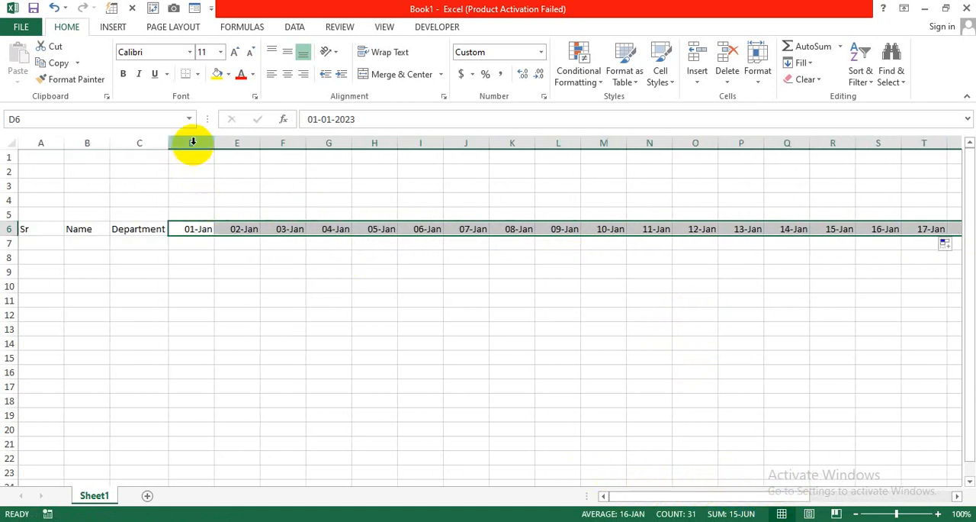
{"action": "left_click_drag", "start_coordinate": [193, 143], "coordinate": [843, 144]}
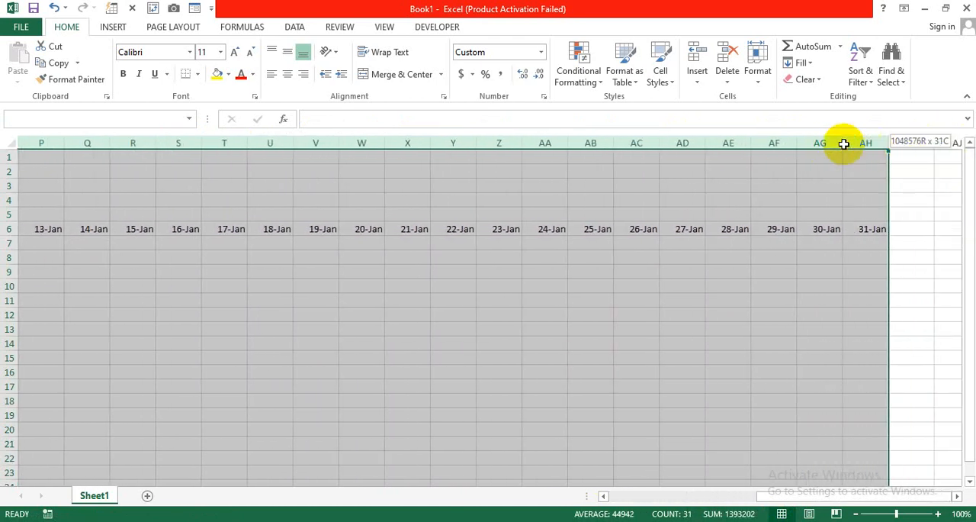
{"action": "double_click", "coordinate": [794, 142]}
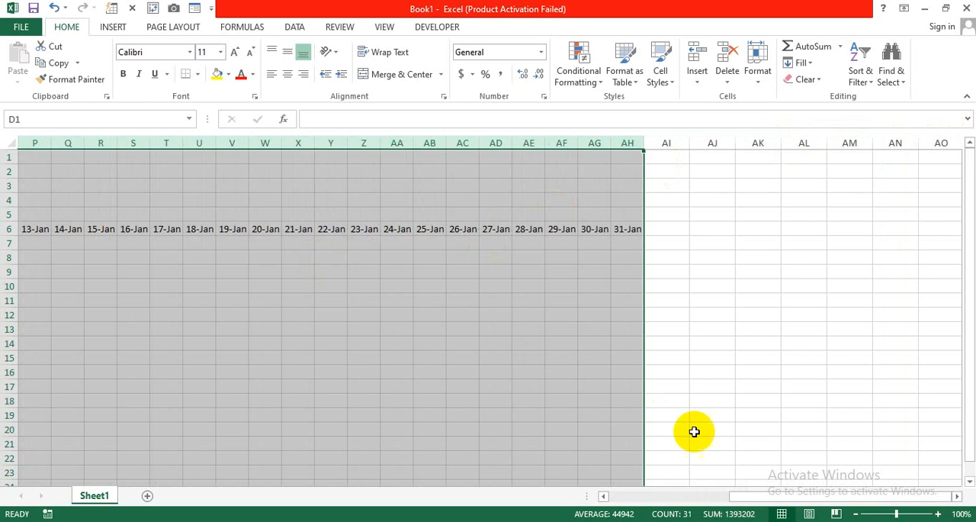
{"action": "left_click_drag", "start_coordinate": [751, 500], "coordinate": [617, 493]}
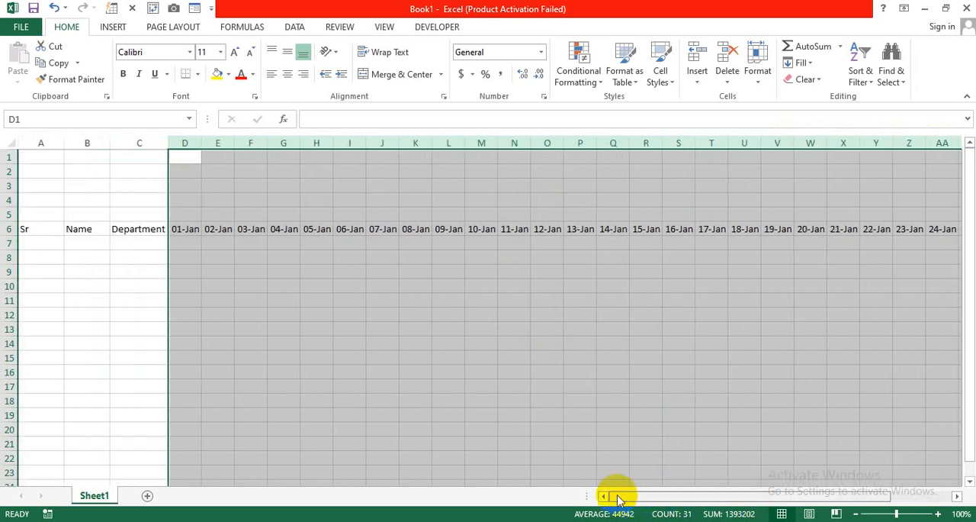
{"action": "left_click", "coordinate": [254, 244]}
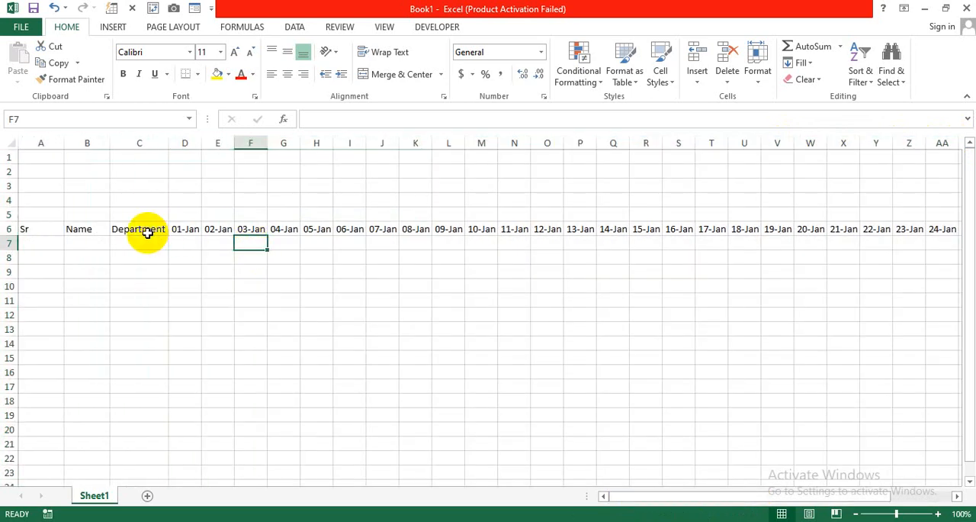
Add the headers Total Days and Absent in AI6 and AJ6, directly after the 31-Jan column
{"action": "left_click_drag", "start_coordinate": [675, 498], "coordinate": [795, 497]}
{"action": "left_click", "coordinate": [955, 496]}
{"action": "left_click", "coordinate": [955, 496]}
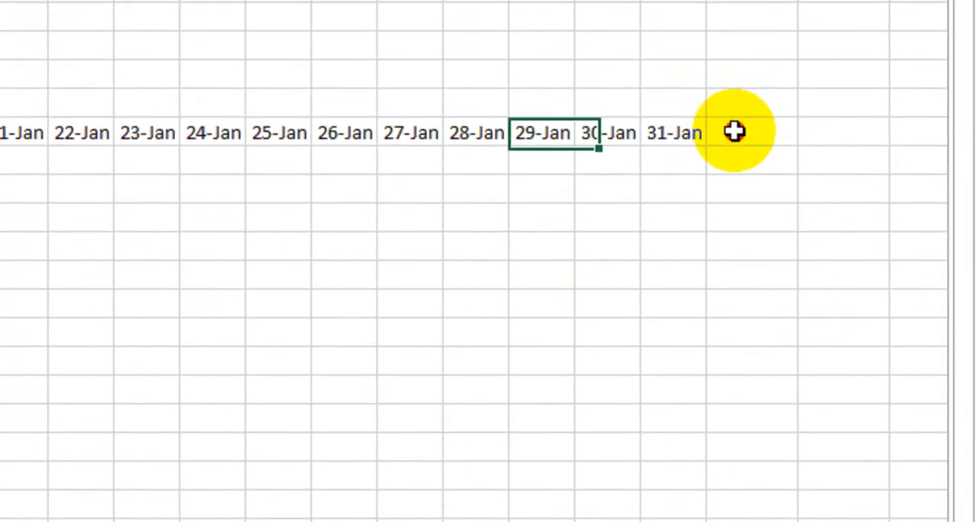
{"action": "left_click", "coordinate": [815, 132]}
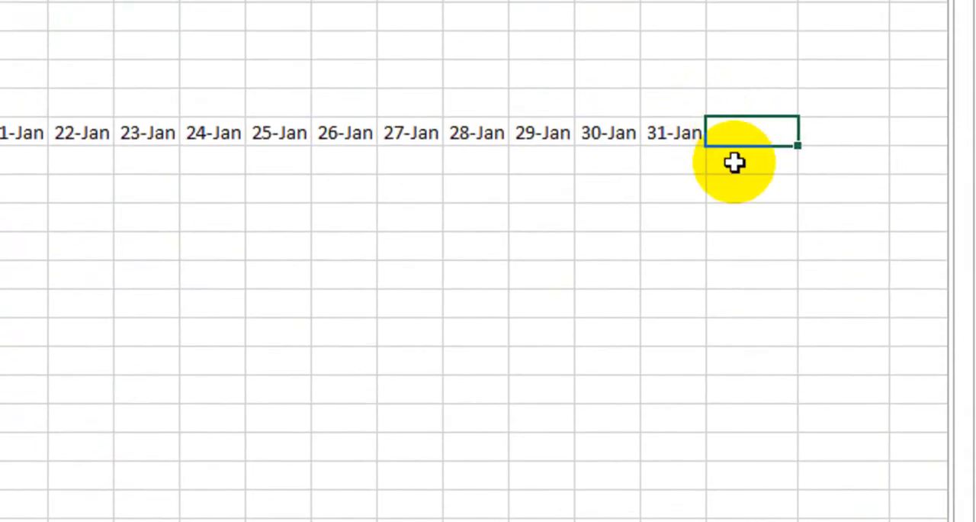
{"action": "type", "text": "Total DAys"}
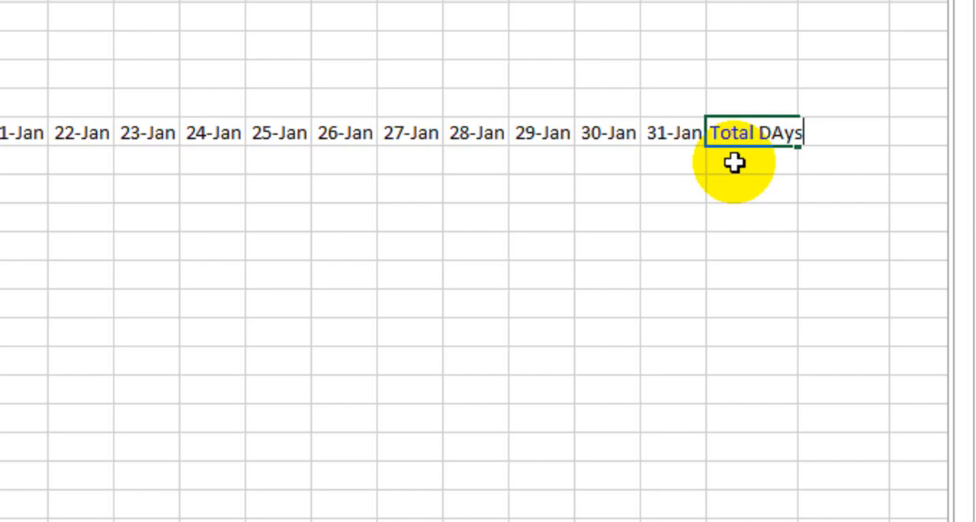
{"action": "key", "text": "Tab"}
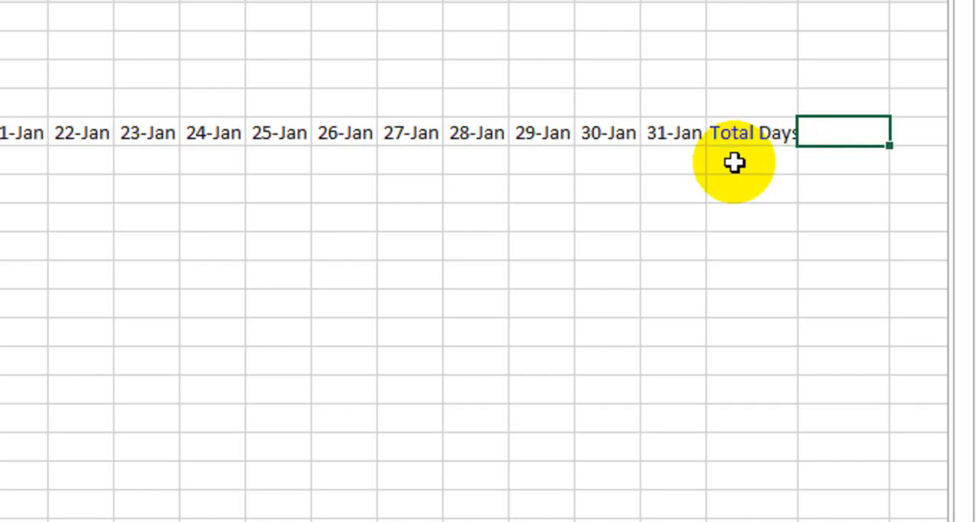
{"action": "type", "text": "Absent"}
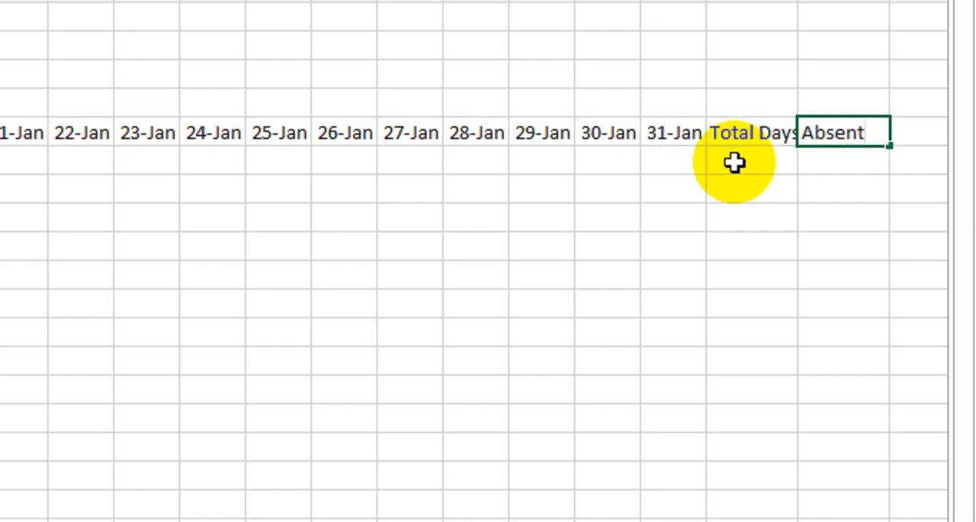
{"action": "key", "text": "Tab"}
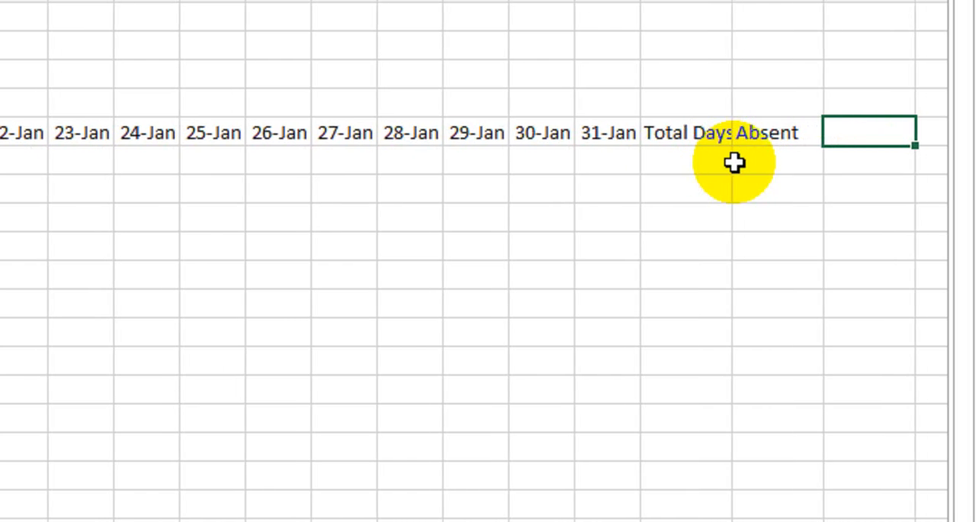
Add the headers Half Day, Leave and Present in AK6:AM6
{"action": "type", "text": "Half Dat"}
{"action": "key", "text": "BackSpace"}
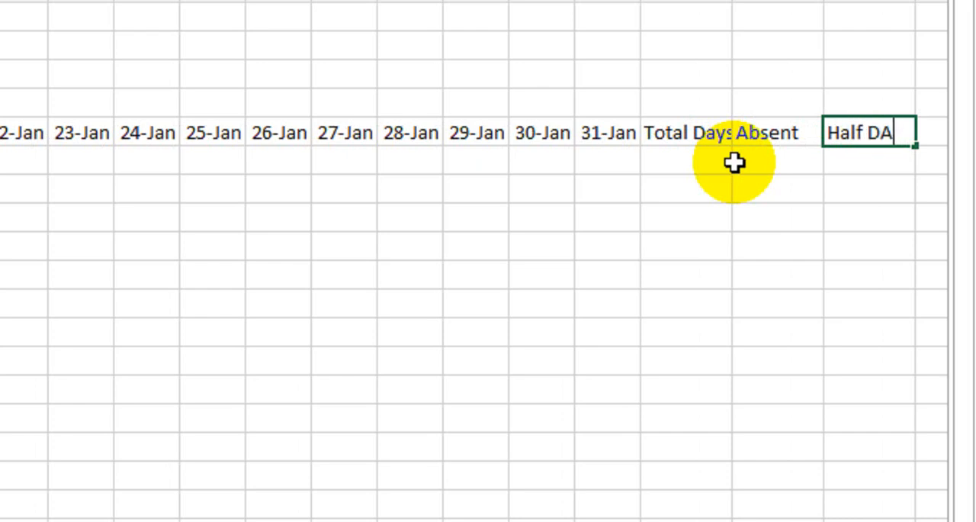
{"action": "type", "text": "y"}
{"action": "key", "text": "Tab"}
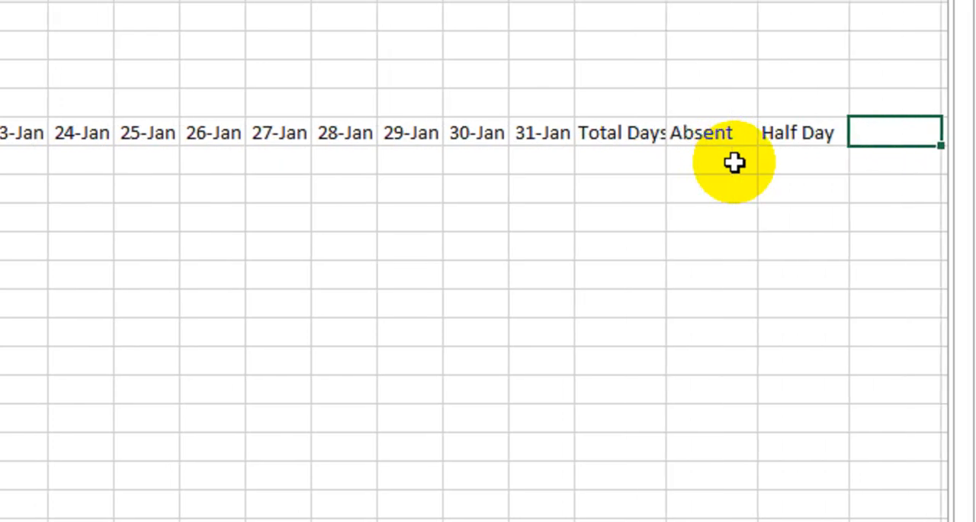
{"action": "type", "text": "Leave"}
{"action": "key", "text": "Tab"}
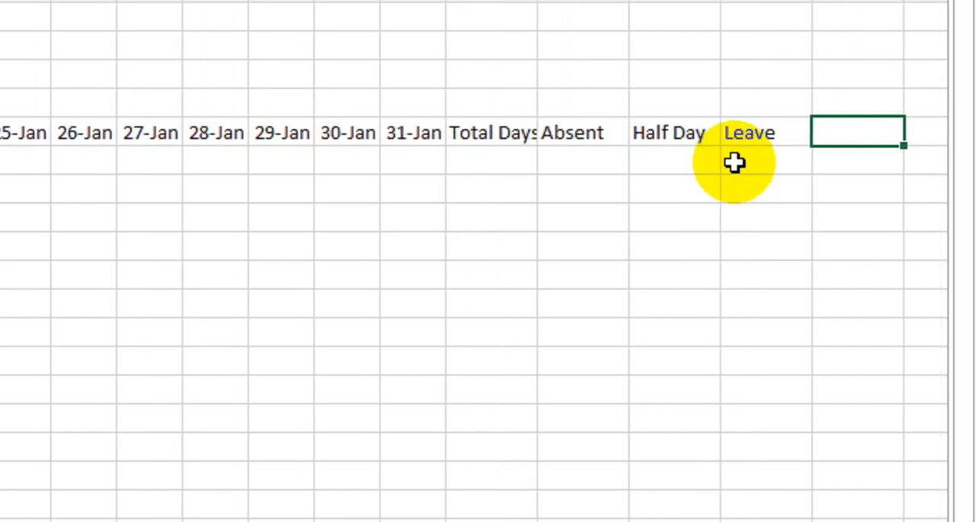
{"action": "type", "text": "Present"}
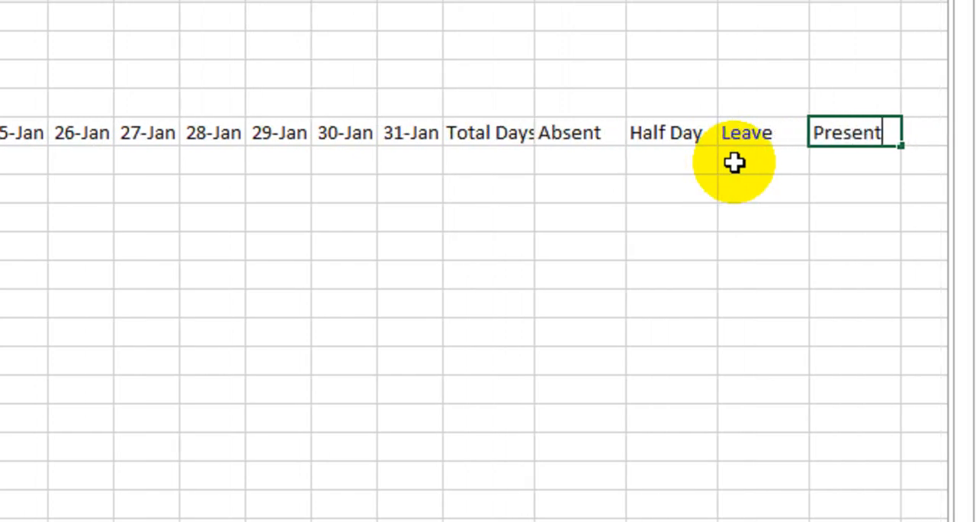
{"action": "key", "text": "Return"}
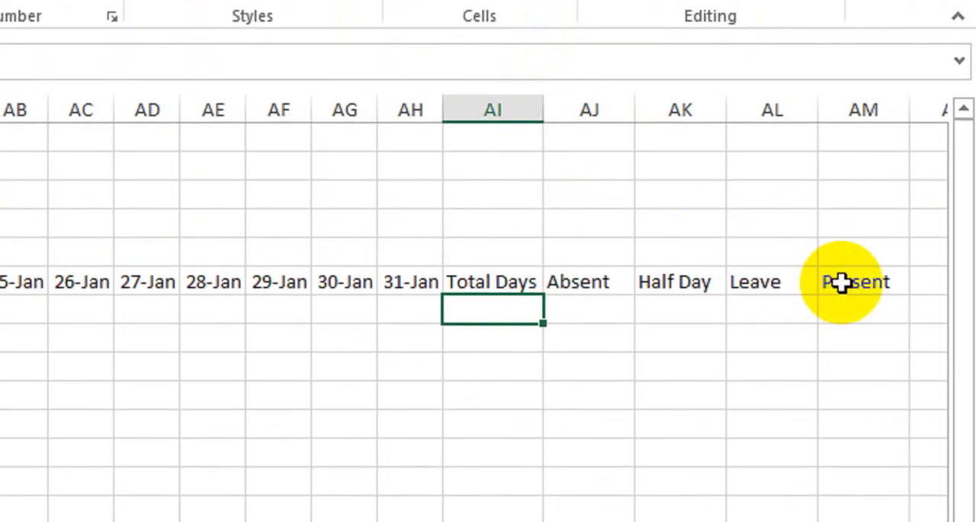
Format the header row A6:AM6 as bold white text on a dark blue fill
{"action": "left_click_drag", "start_coordinate": [839, 259], "coordinate": [66, 283]}
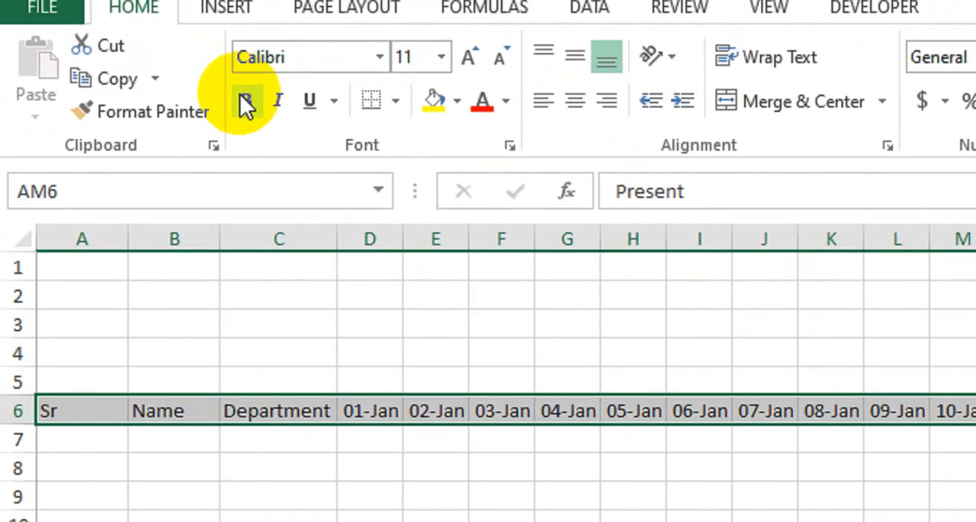
{"action": "left_click", "coordinate": [246, 102]}
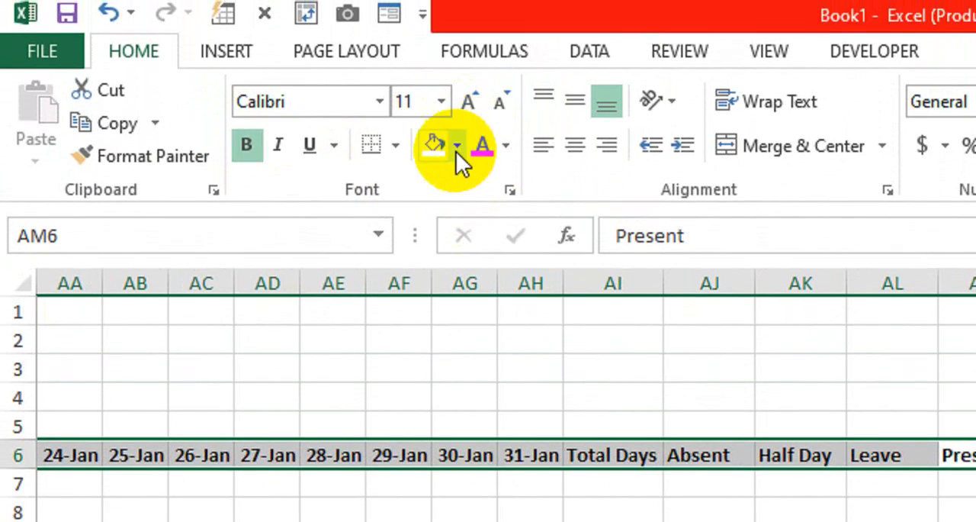
{"action": "left_click", "coordinate": [456, 151]}
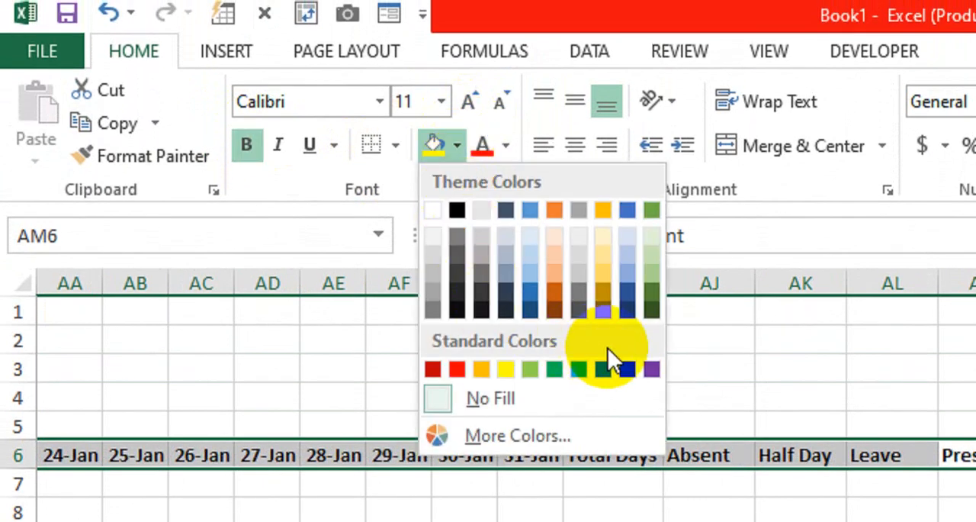
{"action": "left_click", "coordinate": [627, 369]}
{"action": "left_click", "coordinate": [505, 145]}
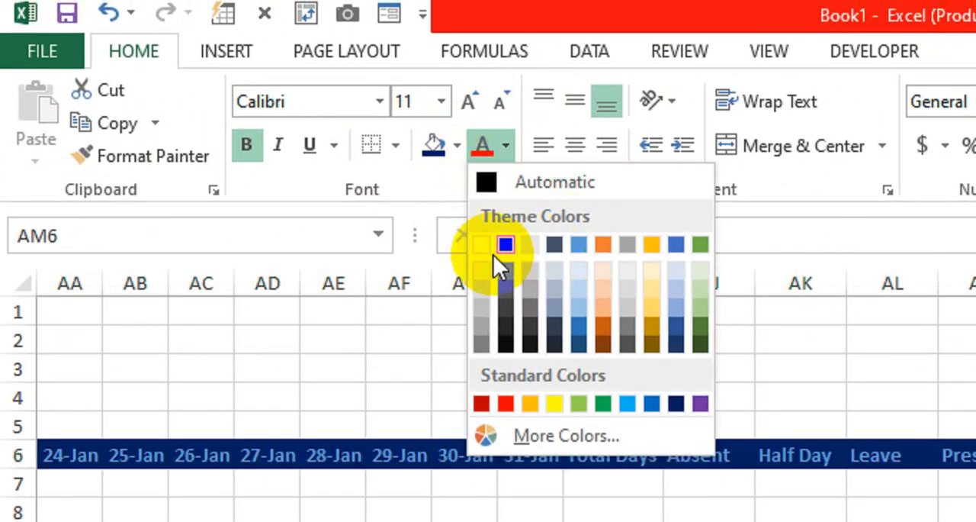
{"action": "left_click", "coordinate": [492, 245]}
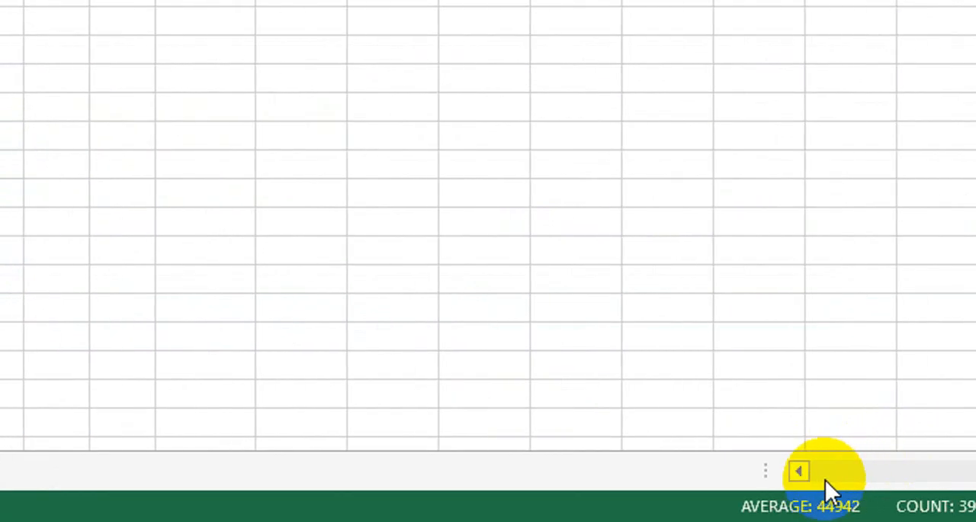
{"action": "left_click", "coordinate": [758, 478]}
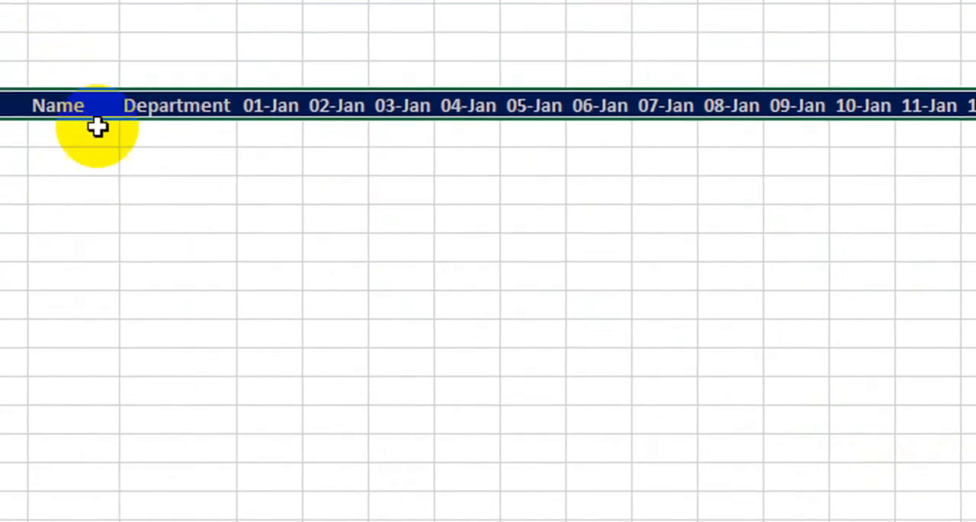
{"action": "left_click", "coordinate": [228, 194]}
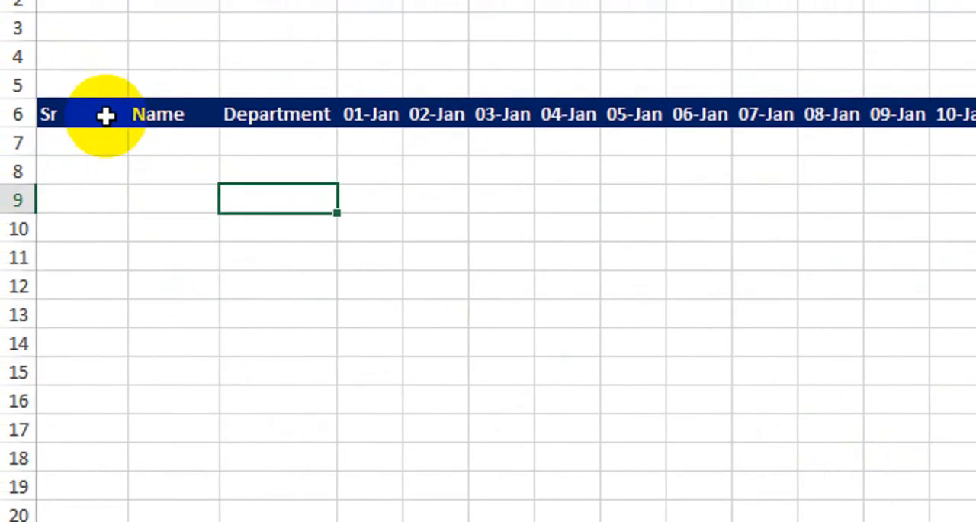
Apply All Borders to the attendance table from the header row down to row 19, A6:AM19
{"action": "left_click_drag", "start_coordinate": [99, 119], "coordinate": [800, 392]}
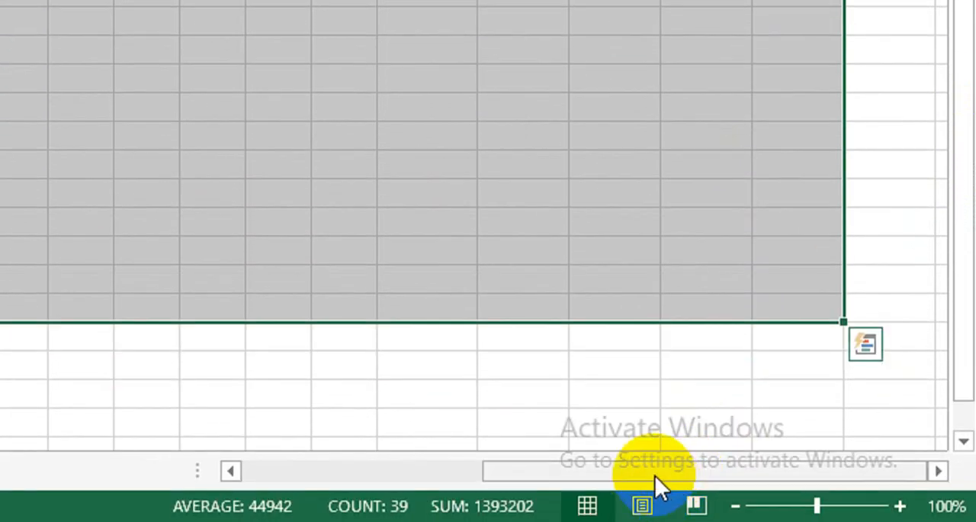
{"action": "left_click_drag", "start_coordinate": [655, 475], "coordinate": [124, 428]}
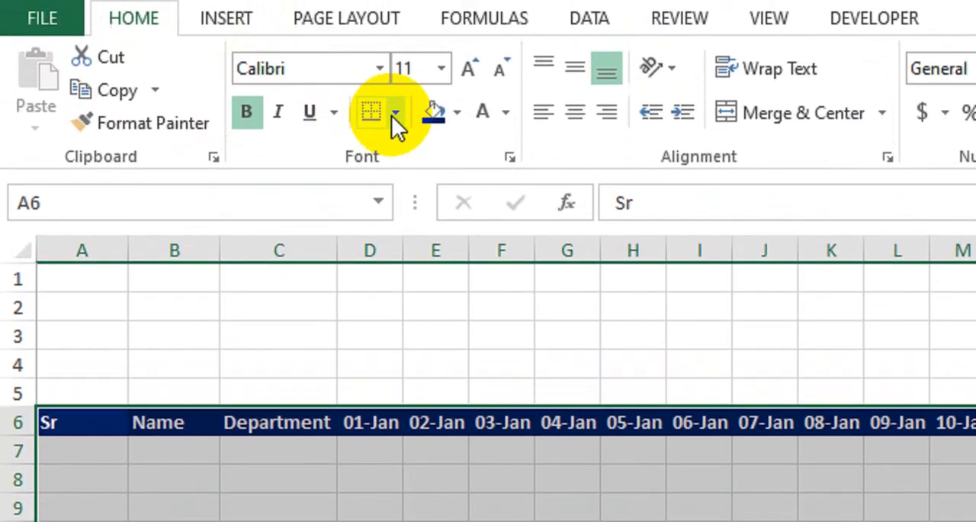
{"action": "left_click", "coordinate": [396, 125]}
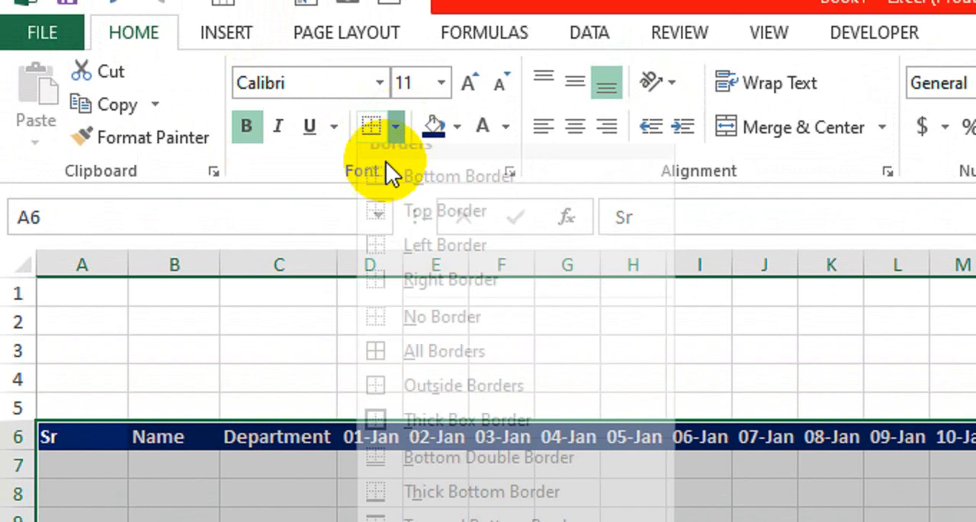
{"action": "left_click", "coordinate": [434, 370]}
Number the Sr column from 1 to 13 in A7:A19 by entering 1 and 2 and extending the series
{"action": "left_click", "coordinate": [109, 474]}
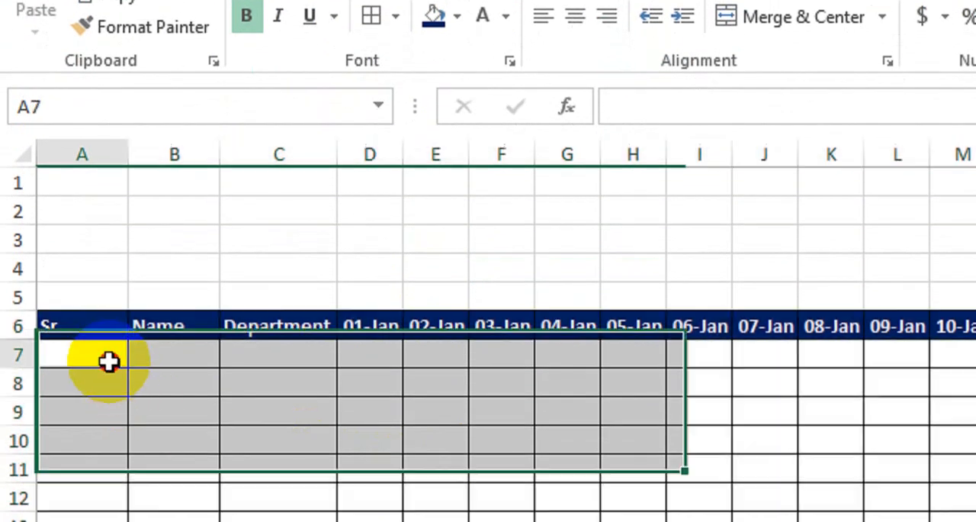
{"action": "type", "text": "1"}
{"action": "key", "text": "Return"}
{"action": "type", "text": "2"}
{"action": "key", "text": "Return"}
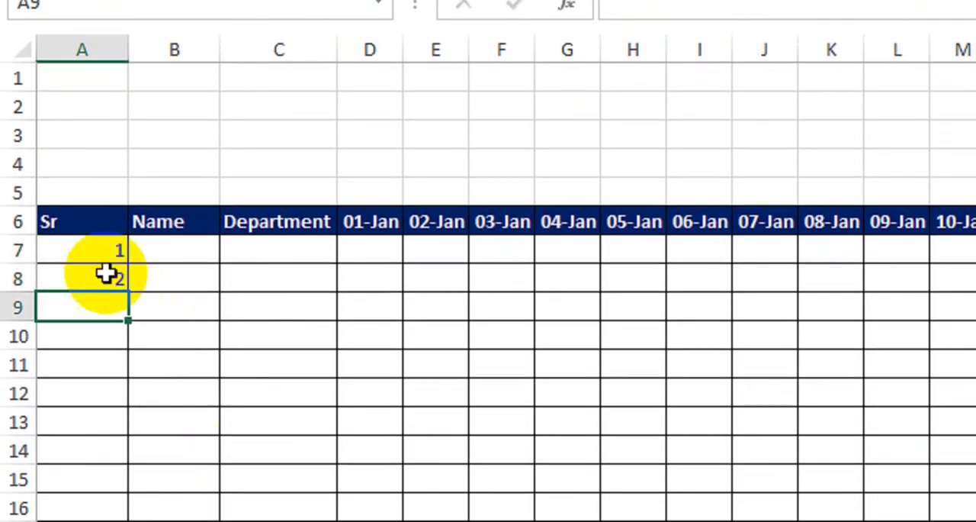
{"action": "left_click_drag", "start_coordinate": [102, 251], "coordinate": [107, 521]}
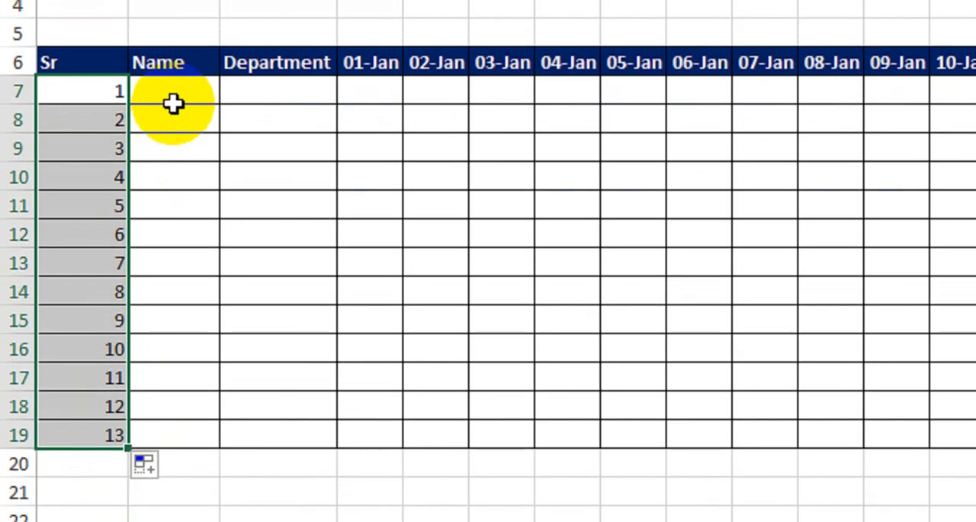
Enter Name _1 in B7 and fill the Name column down as a series to Name _13 in B19
{"action": "left_click", "coordinate": [173, 104]}
{"action": "type", "text": "Namr"}
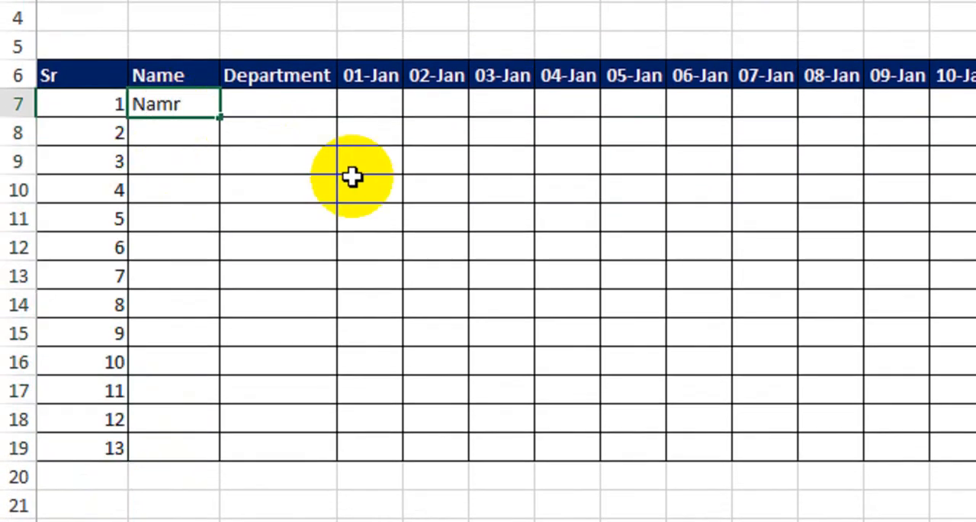
{"action": "key", "text": "BackSpace"}
{"action": "type", "text": "e _"}
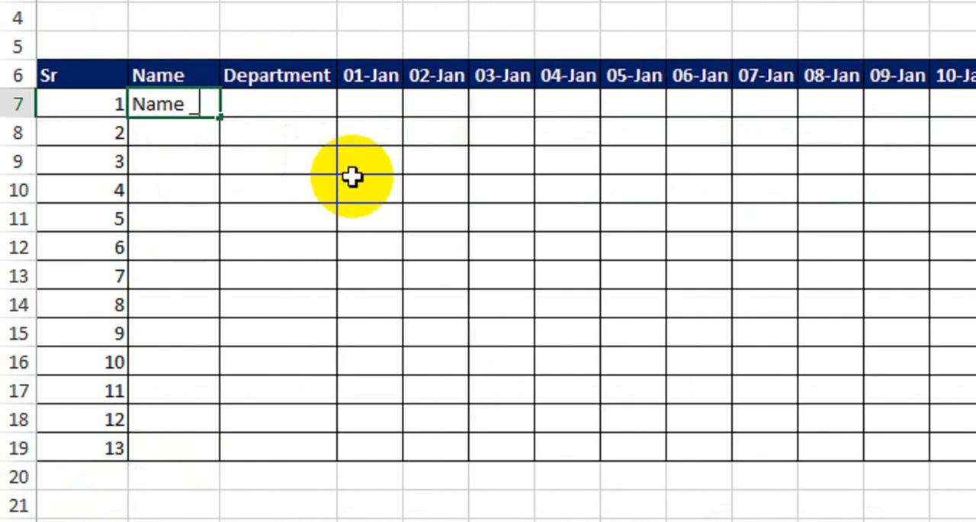
{"action": "key", "text": "BackSpace"}
{"action": "type", "text": "_1"}
{"action": "key", "text": "Return"}
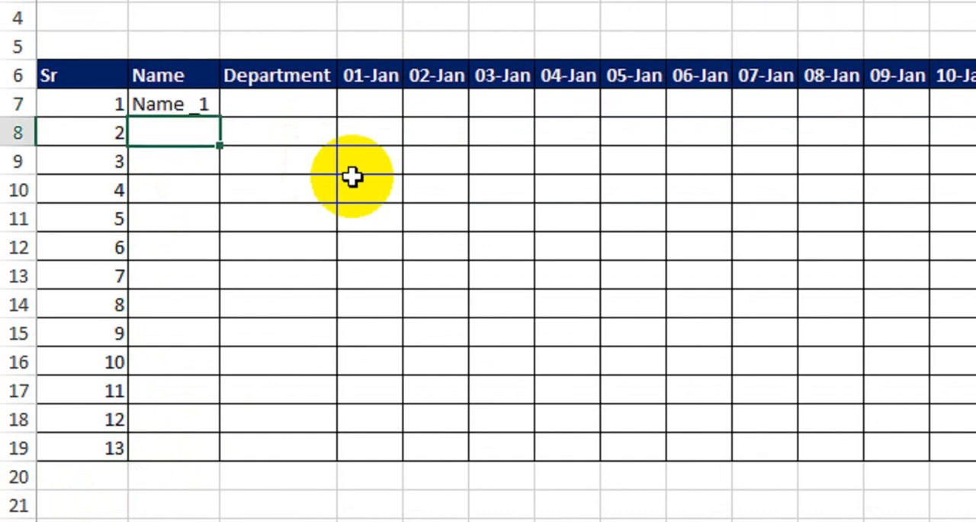
{"action": "scroll", "coordinate": [252, 109], "scroll_direction": "up", "scroll_amount": 1}
{"action": "left_click", "coordinate": [200, 135]}
{"action": "left_click_drag", "start_coordinate": [216, 140], "coordinate": [211, 396]}
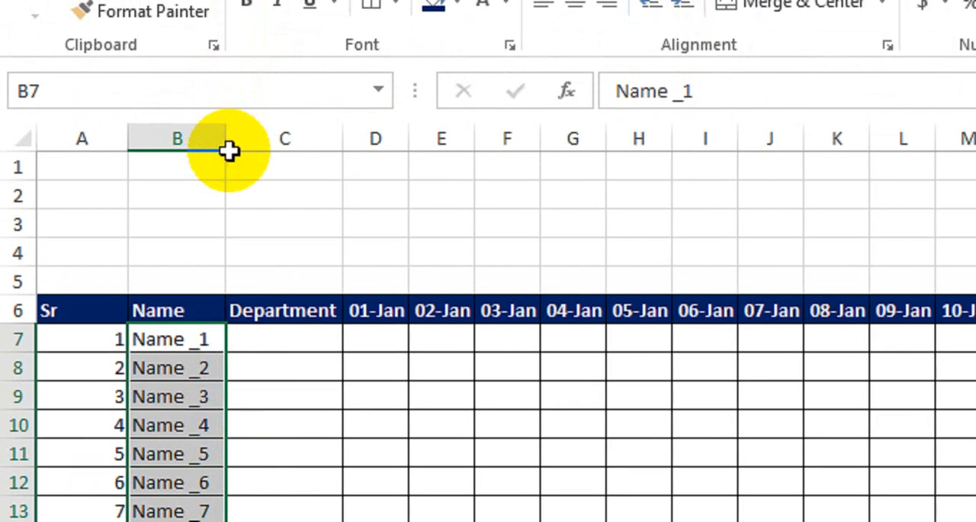
Enter IT_Dept in C7 and fill it down the Department column to C19
{"action": "left_click", "coordinate": [317, 343]}
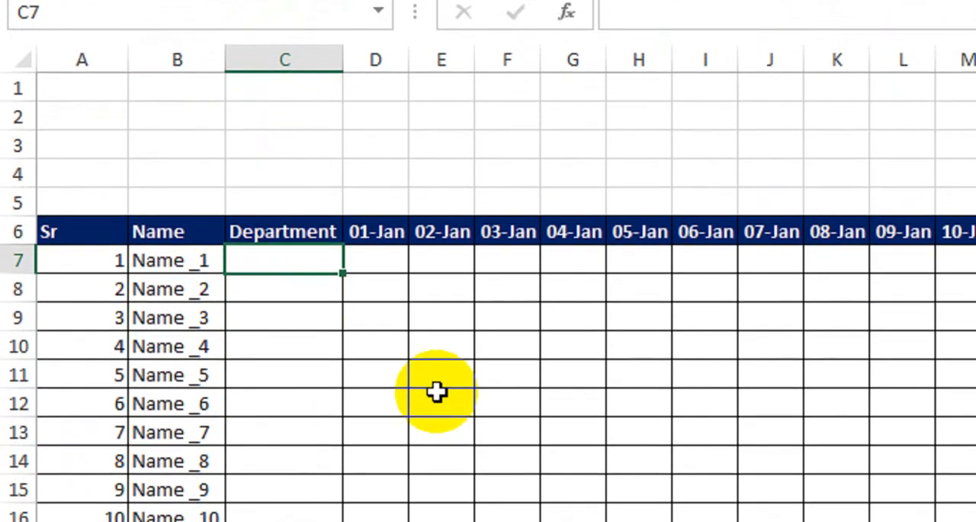
{"action": "type", "text": "IT"}
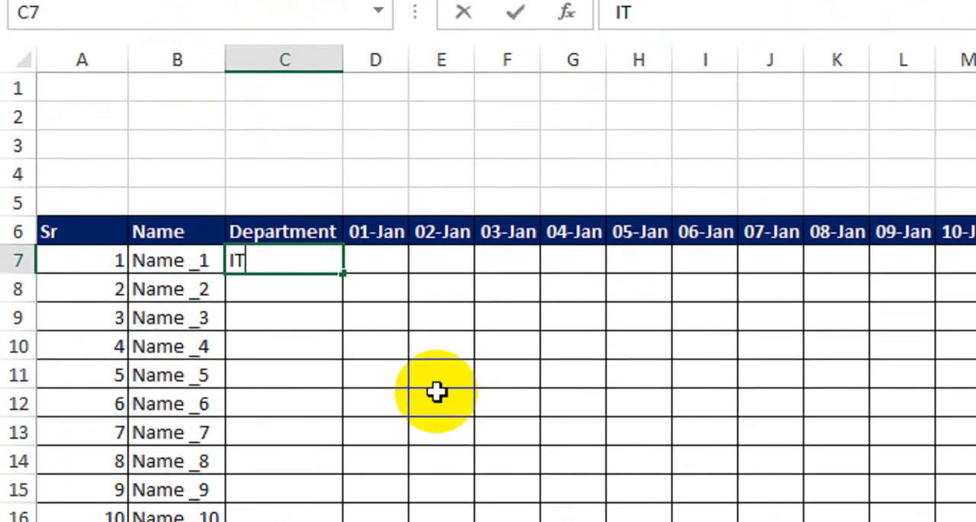
{"action": "key", "text": "Return"}
{"action": "left_click", "coordinate": [312, 257]}
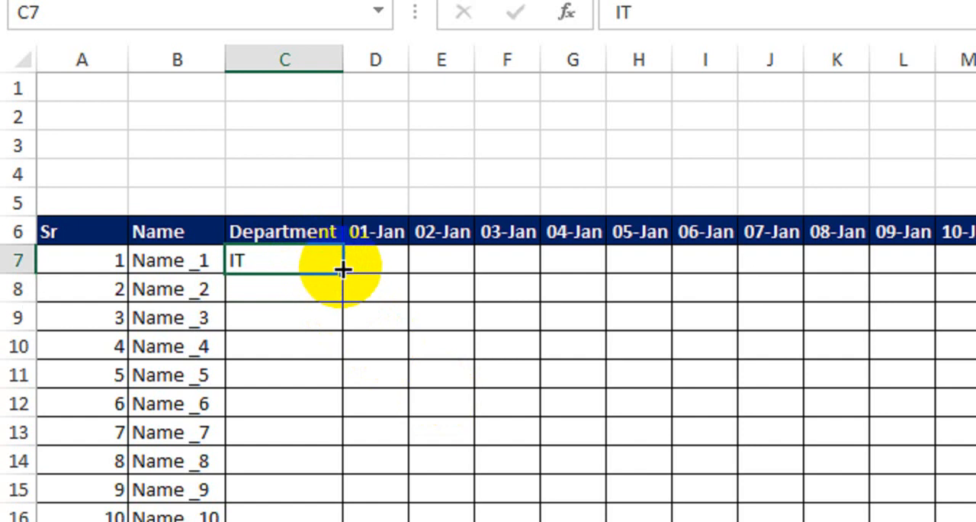
{"action": "double_click", "coordinate": [305, 259]}
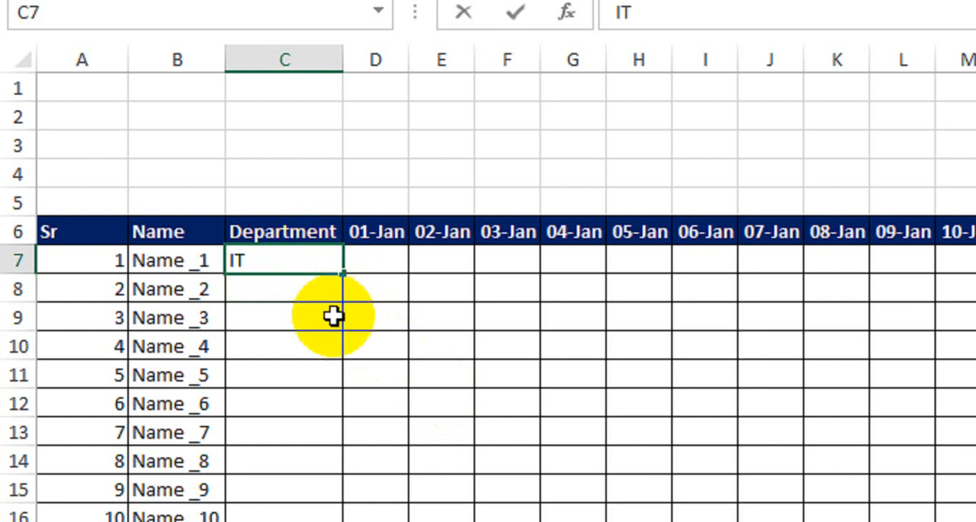
{"action": "type", "text": "_Dept"}
{"action": "key", "text": "Return"}
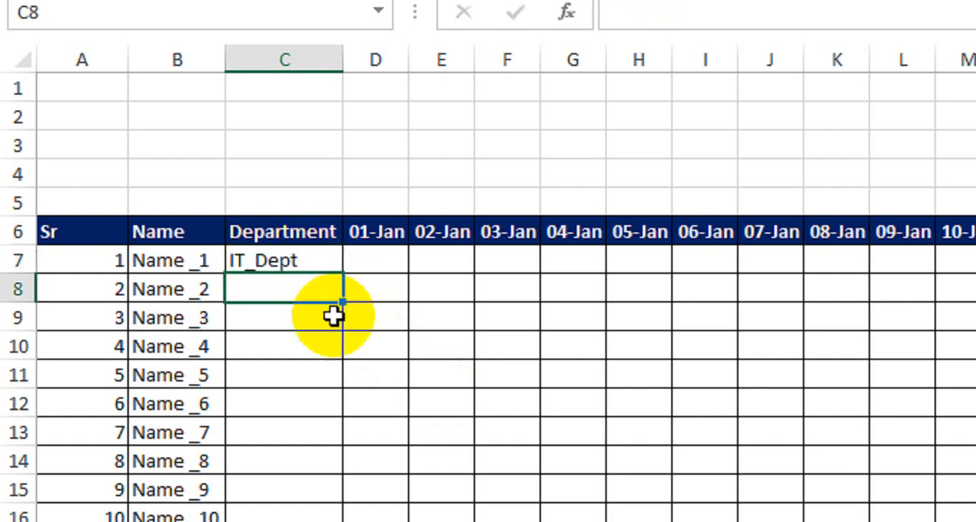
{"action": "left_click", "coordinate": [297, 255]}
{"action": "left_click_drag", "start_coordinate": [343, 273], "coordinate": [339, 427]}
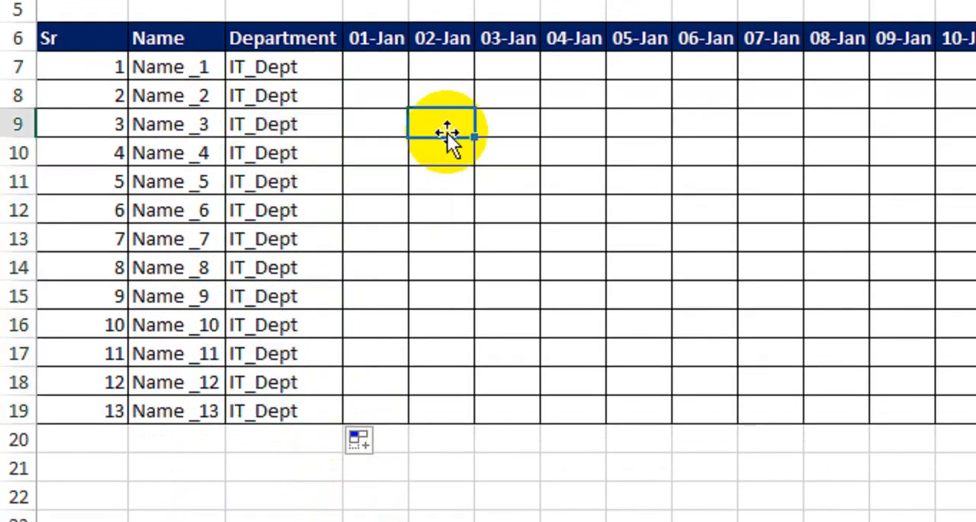
Enter P for every date from 01-Jan to 31-Jan in the first employee's row, D7:AH7
{"action": "scroll", "coordinate": [412, 126], "scroll_direction": "up", "scroll_amount": 1}
{"action": "left_click", "coordinate": [383, 124]}
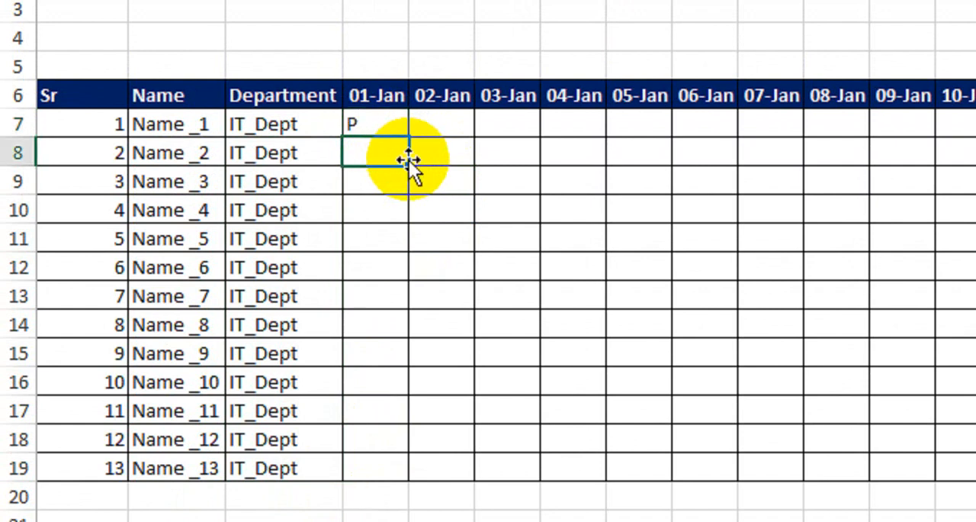
{"action": "left_click", "coordinate": [387, 126]}
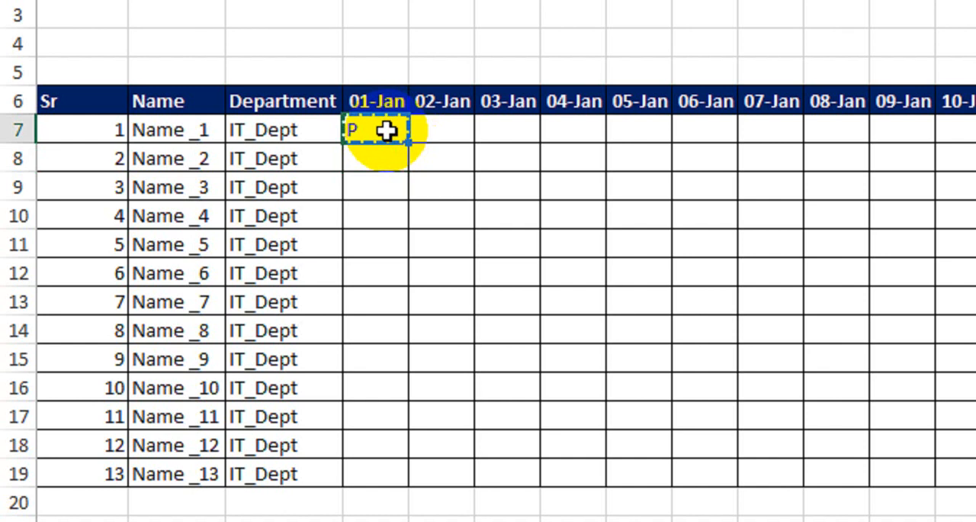
{"action": "left_click_drag", "start_coordinate": [442, 131], "coordinate": [331, 142]}
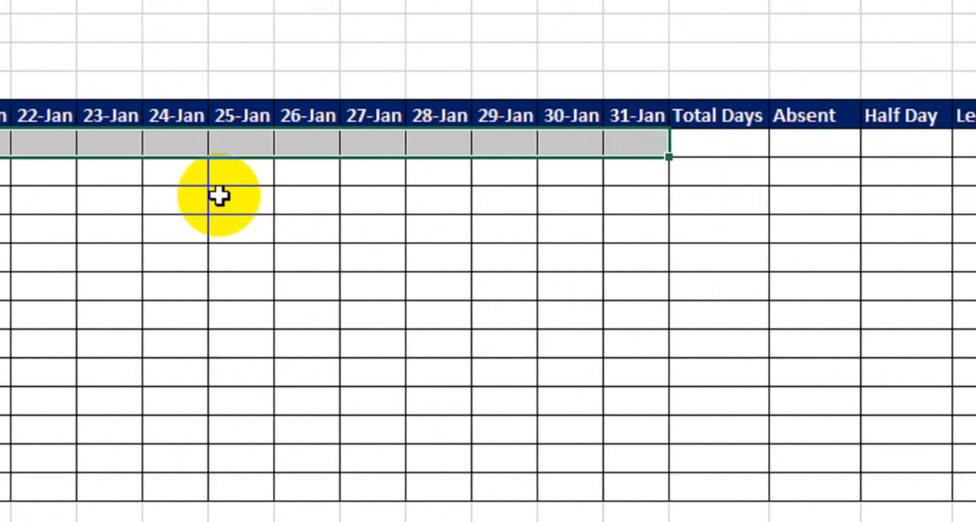
{"action": "type", "text": "P"}
{"action": "key", "text": "ctrl+Return"}
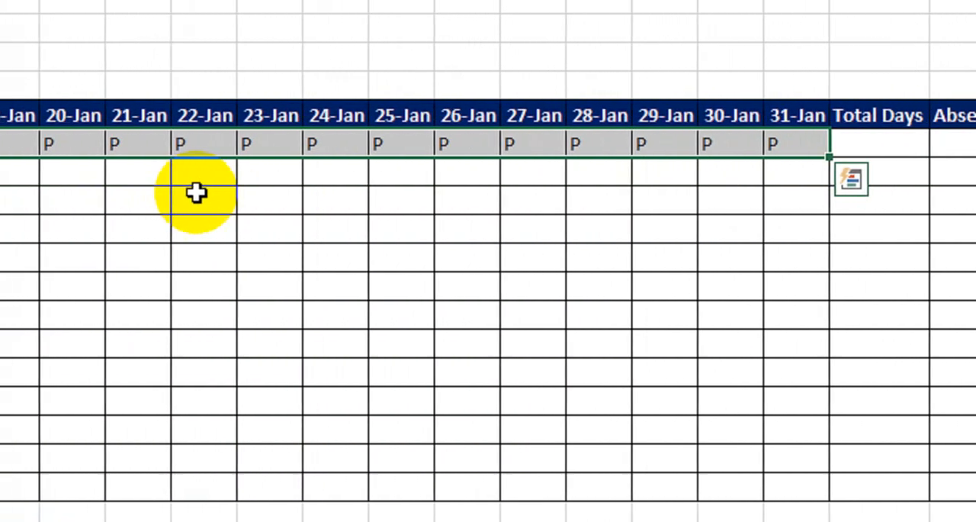
Fill the row of P marks down to row 19 so all 13 employees have P on every date
{"action": "key", "text": "shift+Down"}
{"action": "key", "text": "shift+Down"}
{"action": "key", "text": "shift+Down"}
{"action": "key", "text": "shift+Down"}
{"action": "key", "text": "shift+Down"}
{"action": "key", "text": "shift+Down"}
{"action": "key", "text": "shift+Down"}
{"action": "key", "text": "shift+Down"}
{"action": "key", "text": "shift+Down"}
{"action": "key", "text": "shift+Down"}
{"action": "key", "text": "shift+Down"}
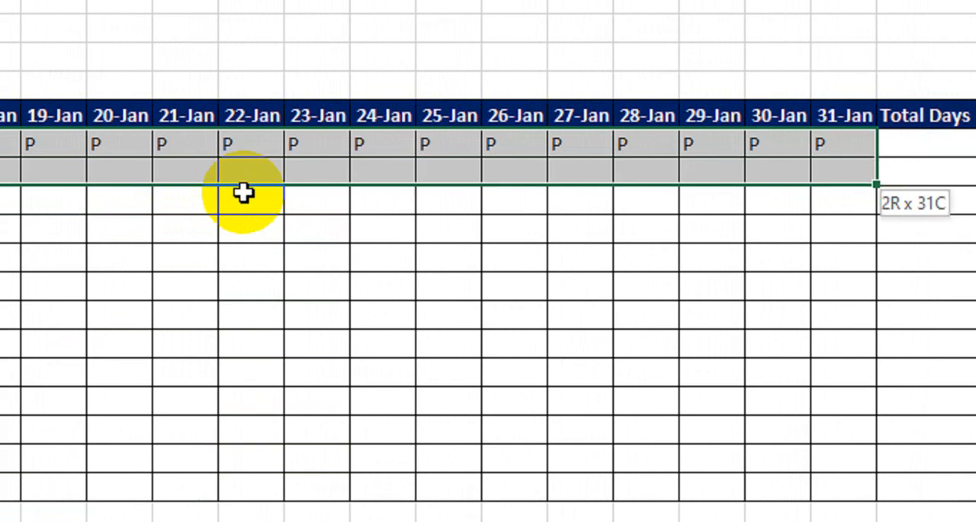
{"action": "key", "text": "shift+Down"}
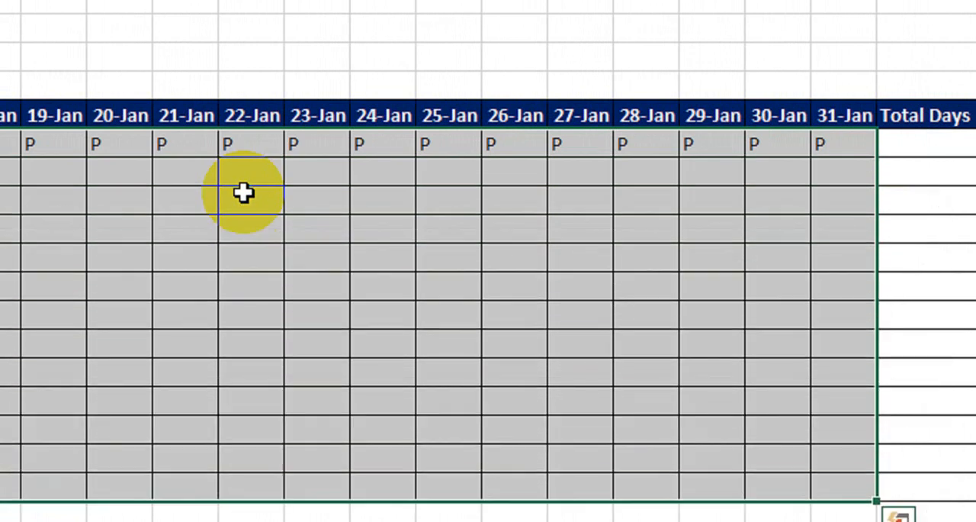
{"action": "key", "text": "ctrl+d"}
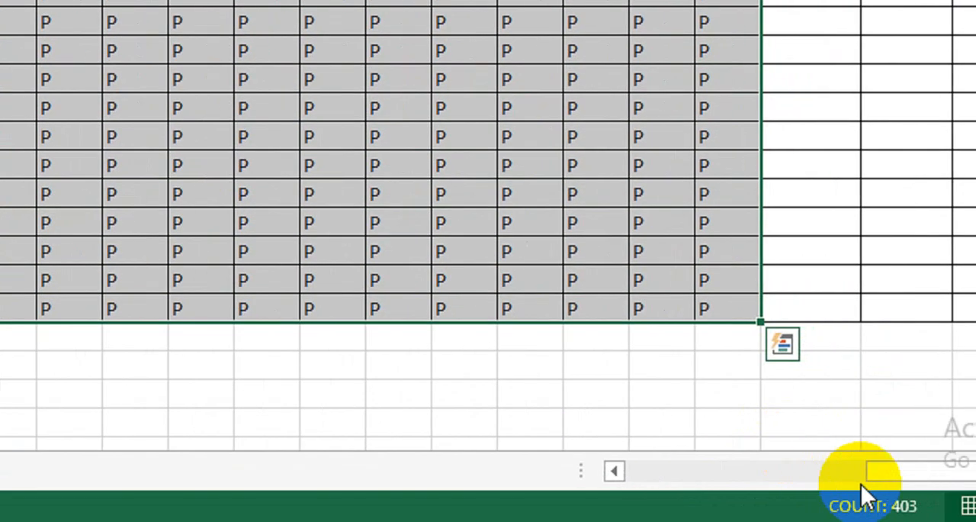
Change the first employee's attendance to A on 03-Jan and 09-Jan
{"action": "left_click_drag", "start_coordinate": [863, 483], "coordinate": [632, 476]}
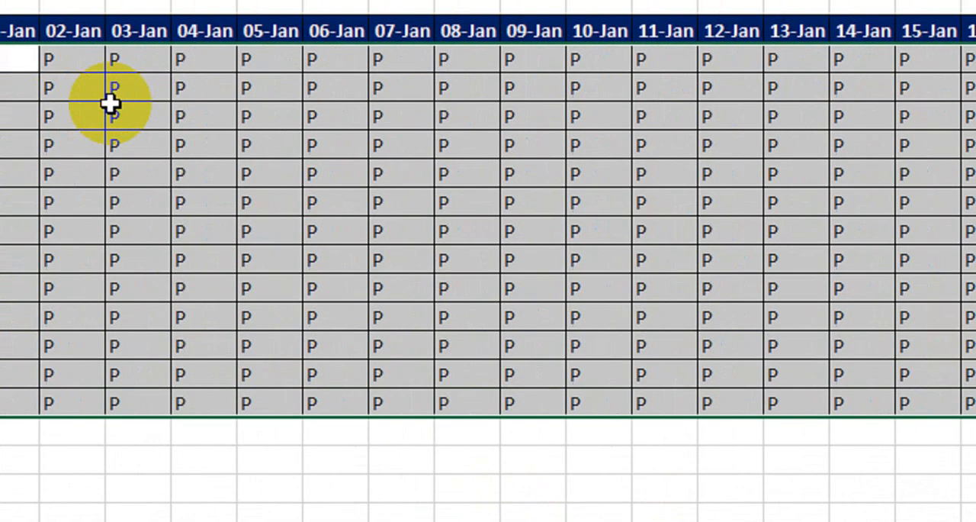
{"action": "left_click", "coordinate": [191, 124]}
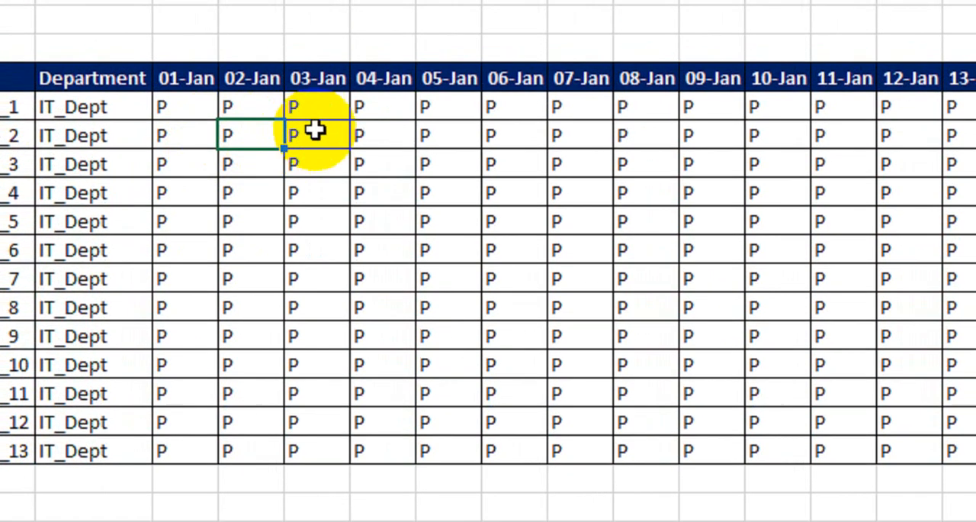
{"action": "left_click", "coordinate": [321, 104]}
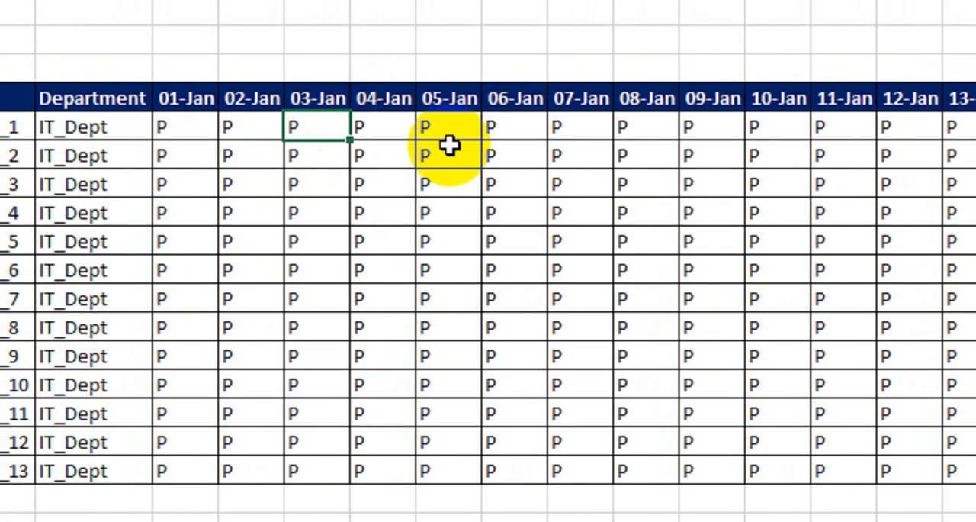
{"action": "left_click", "coordinate": [538, 130]}
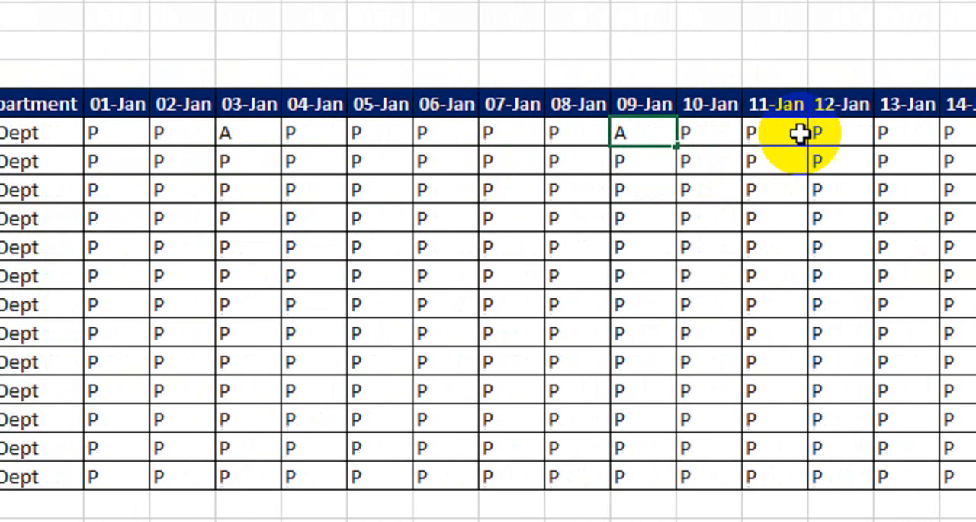
Change the first employee's attendance to H on 12-Jan, 14-Jan and 18-Jan, and to L on 21-Jan
{"action": "left_click", "coordinate": [922, 133]}
{"action": "type", "text": "H"}
{"action": "left_click", "coordinate": [790, 145]}
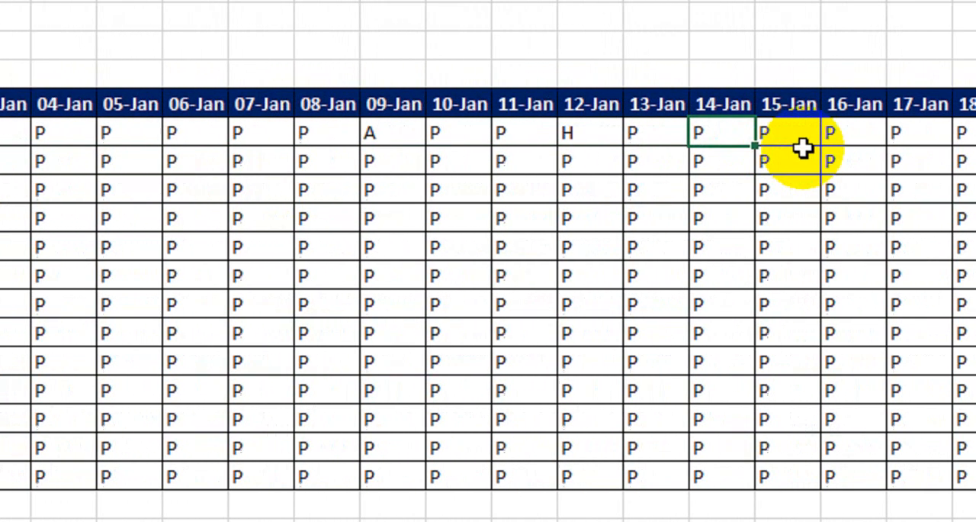
{"action": "type", "text": "H"}
{"action": "left_click", "coordinate": [797, 146]}
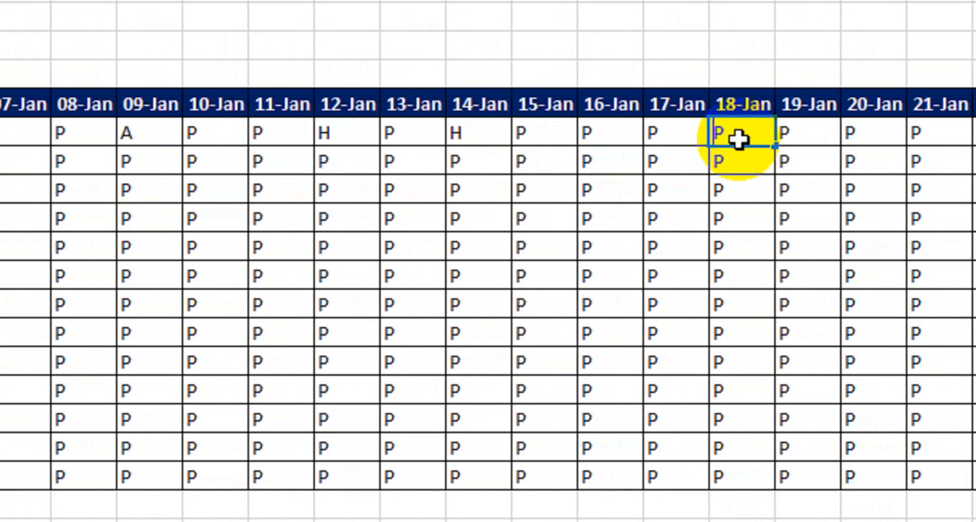
{"action": "type", "text": "H"}
{"action": "left_click", "coordinate": [837, 138]}
{"action": "left_click", "coordinate": [953, 132]}
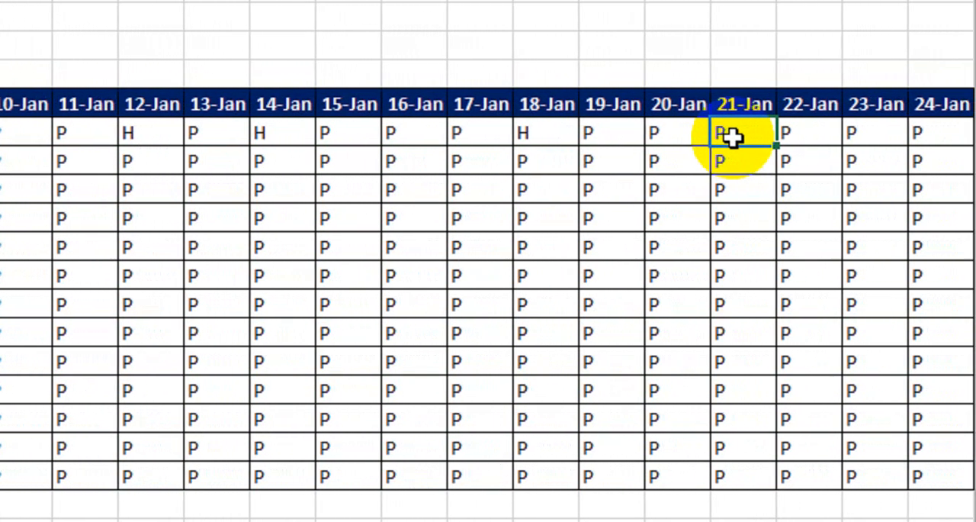
{"action": "type", "text": "L"}
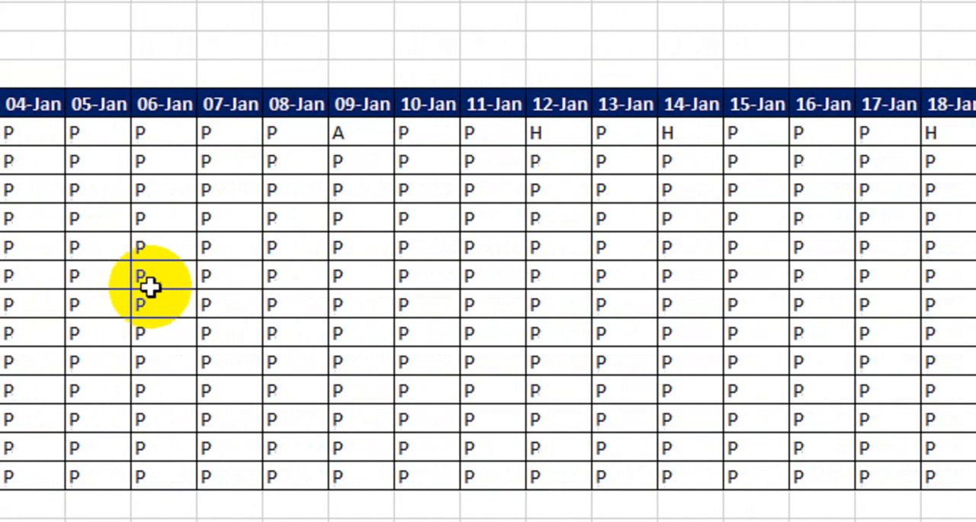
Enter H for Sr 6 on 06-Jan, and A for Sr 8 on 05-Jan and Sr 10 on 04-Jan
{"action": "left_click", "coordinate": [157, 280]}
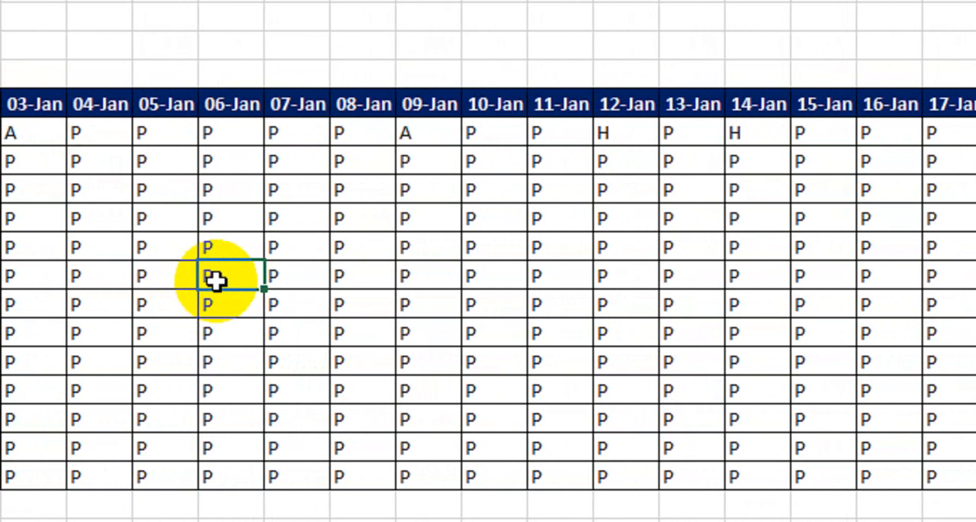
{"action": "type", "text": "H"}
{"action": "left_click", "coordinate": [114, 341]}
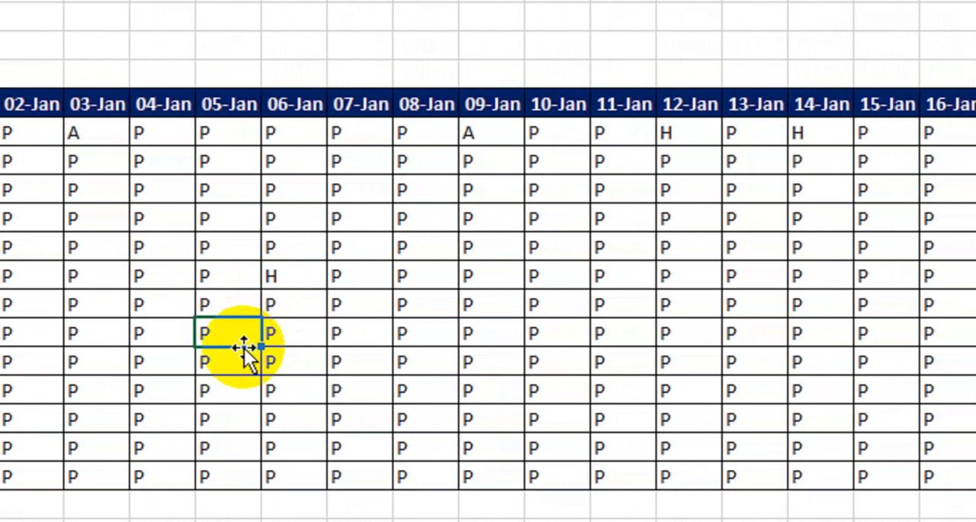
{"action": "type", "text": "A"}
{"action": "left_click", "coordinate": [136, 392]}
{"action": "type", "text": "A"}
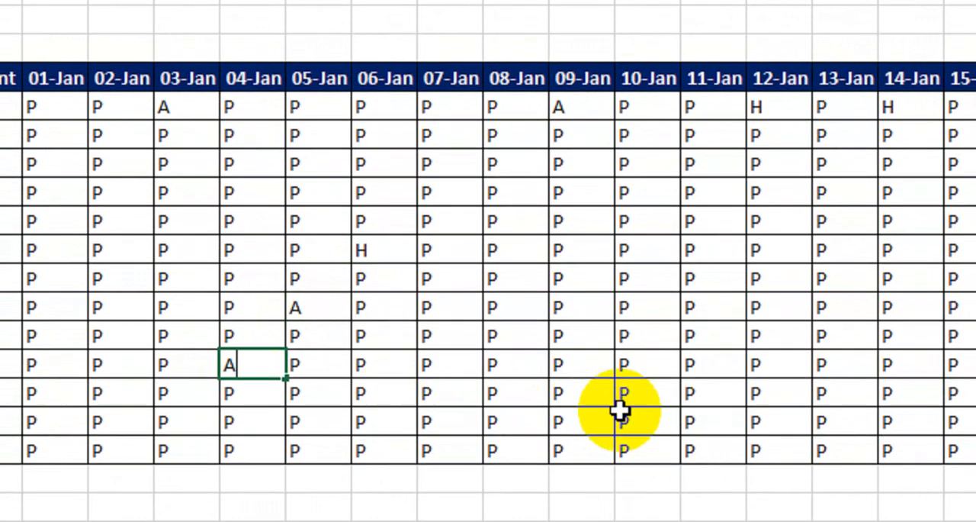
Enter H for Sr 12 on 10-Jan and Sr 8 on 14-Jan, and L for Sr 11 on 12-Jan
{"action": "left_click", "coordinate": [627, 445]}
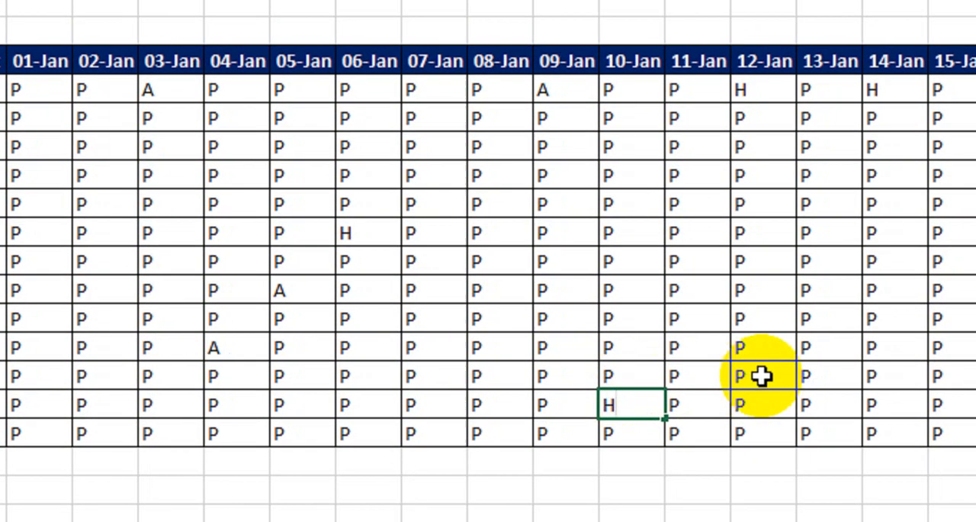
{"action": "left_click", "coordinate": [779, 375]}
{"action": "type", "text": "L"}
{"action": "left_click", "coordinate": [846, 290]}
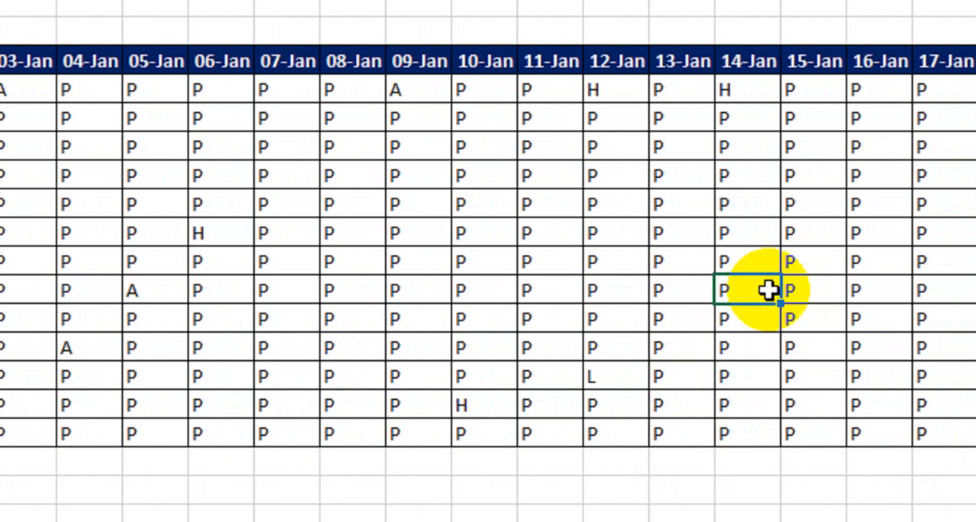
{"action": "type", "text": "H"}
{"action": "key", "text": "Return"}
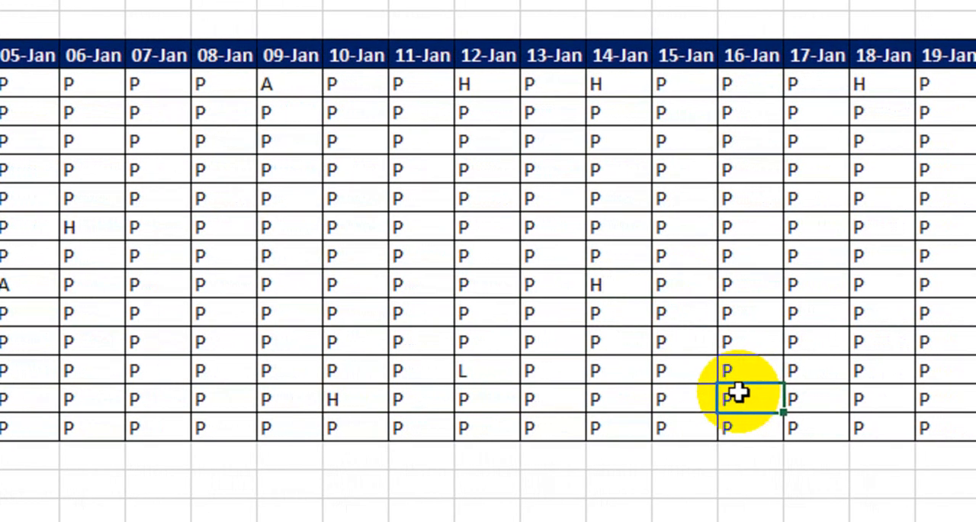
Enter A for Sr 12 on 16-Jan and for Sr 13 on 14-Jan
{"action": "left_click", "coordinate": [763, 393]}
{"action": "type", "text": "A"}
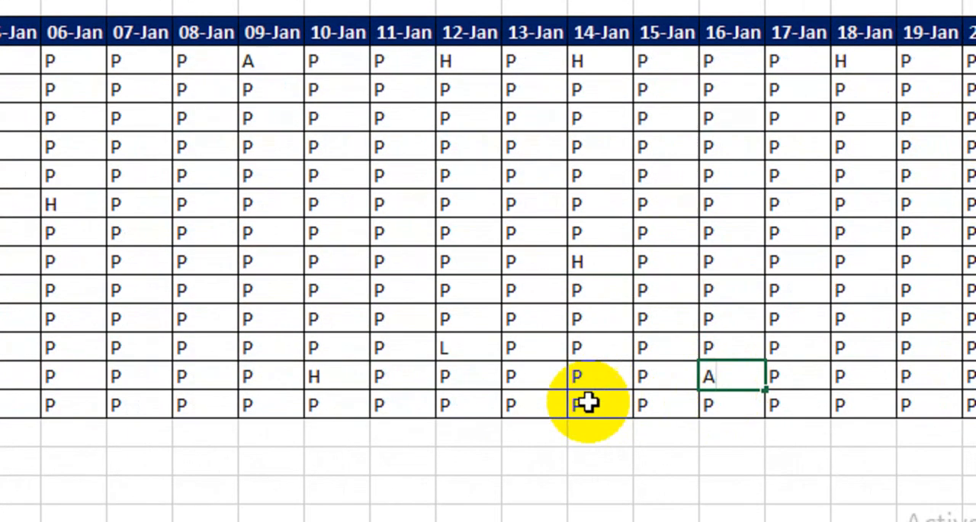
{"action": "left_click", "coordinate": [587, 402]}
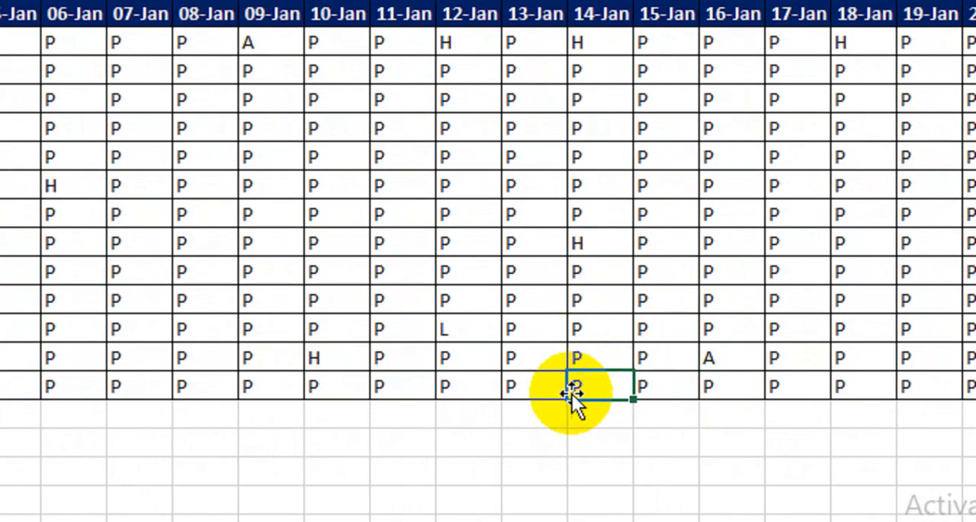
{"action": "left_click", "coordinate": [466, 404]}
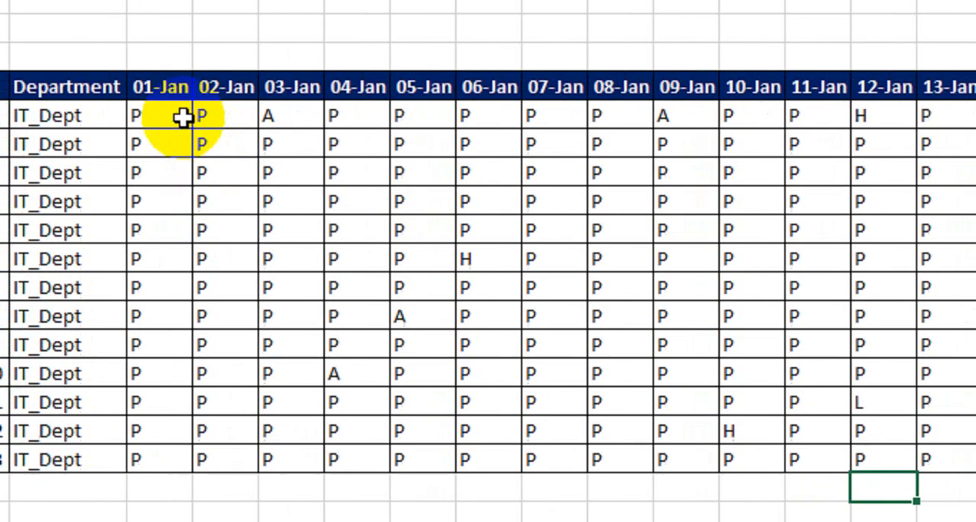
Highlight every attendance mark containing P, for all 13 employees from 01-Jan to 31-Jan, with Green Fill with Dark Green Text
{"action": "left_click_drag", "start_coordinate": [116, 102], "coordinate": [248, 130]}
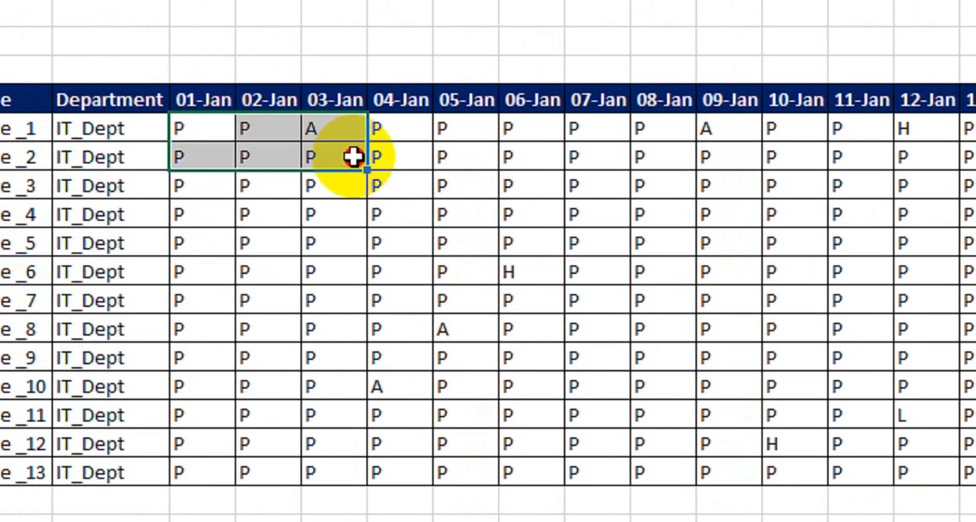
{"action": "left_click_drag", "start_coordinate": [353, 156], "coordinate": [414, 393]}
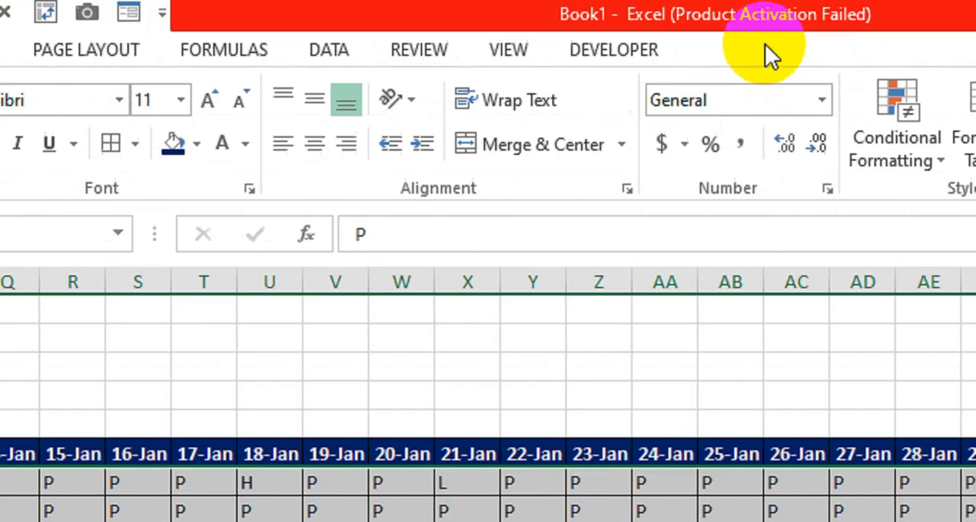
{"action": "left_click", "coordinate": [915, 154]}
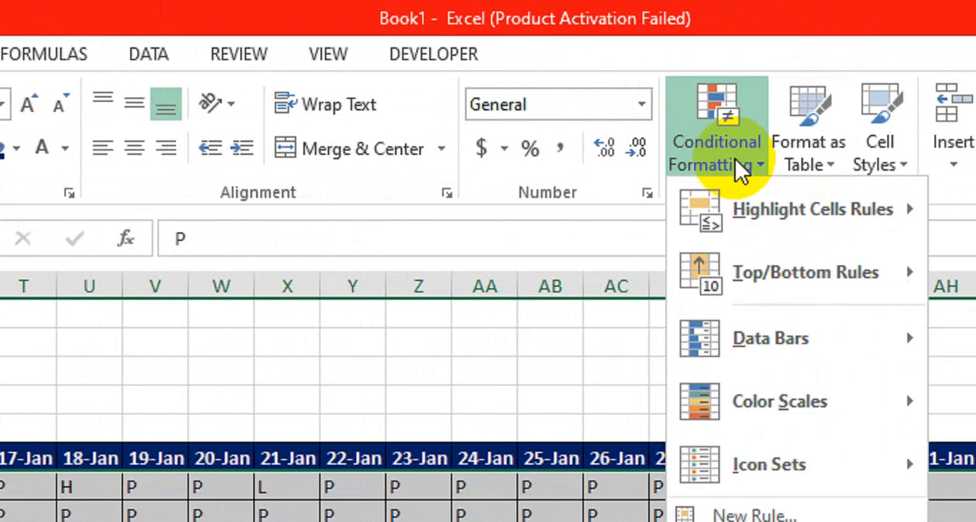
{"action": "mouse_move", "coordinate": [776, 209]}
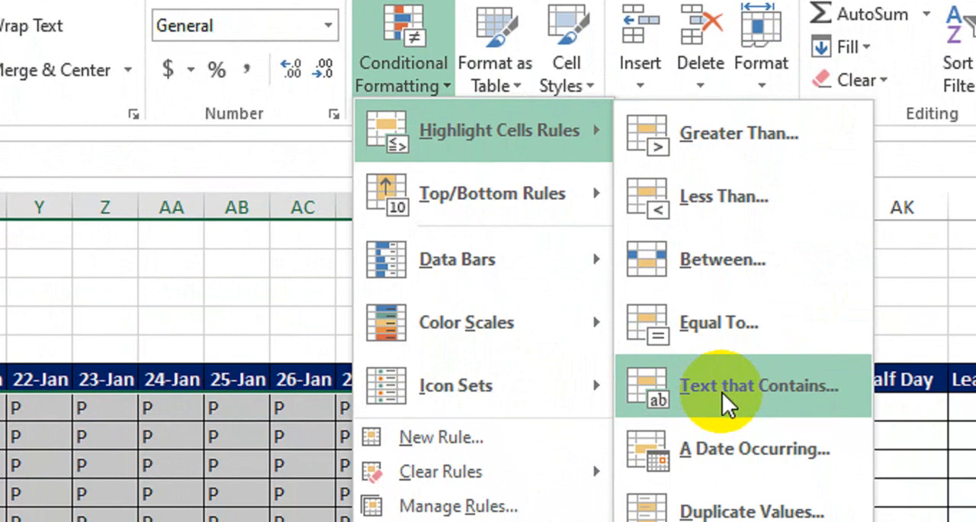
{"action": "left_click", "coordinate": [722, 392]}
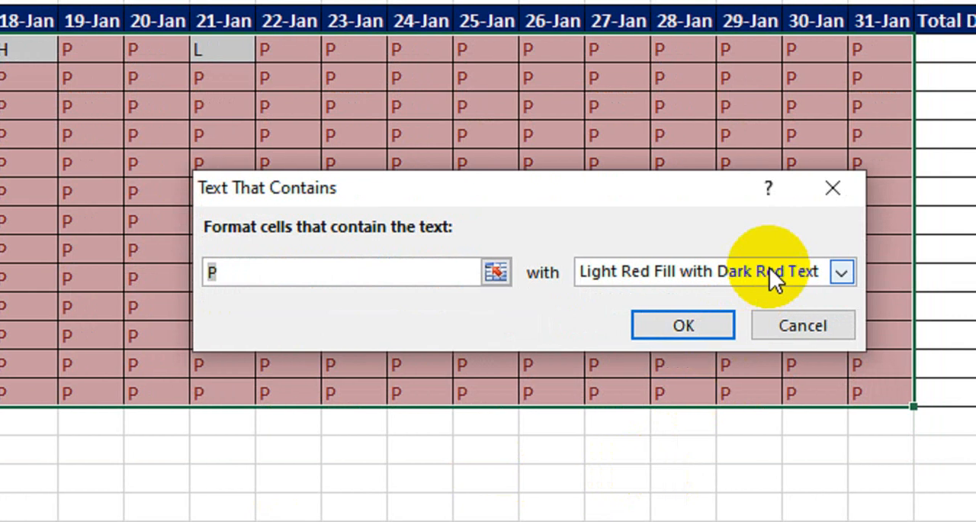
{"action": "left_click", "coordinate": [809, 324]}
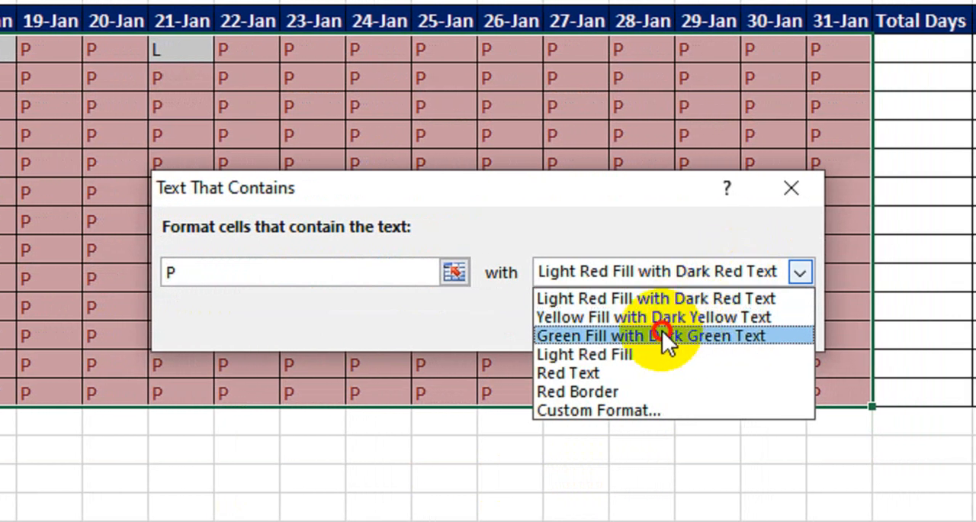
{"action": "left_click", "coordinate": [662, 333]}
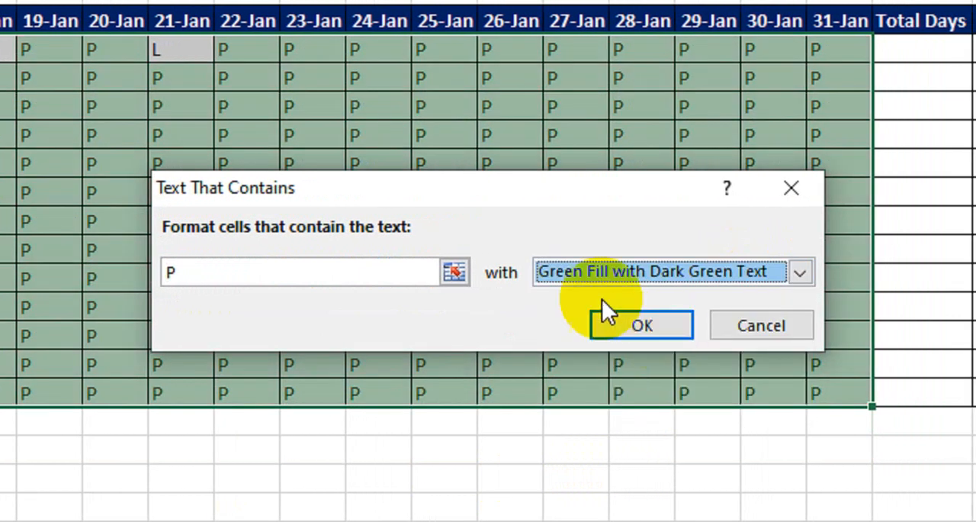
{"action": "left_click", "coordinate": [637, 325]}
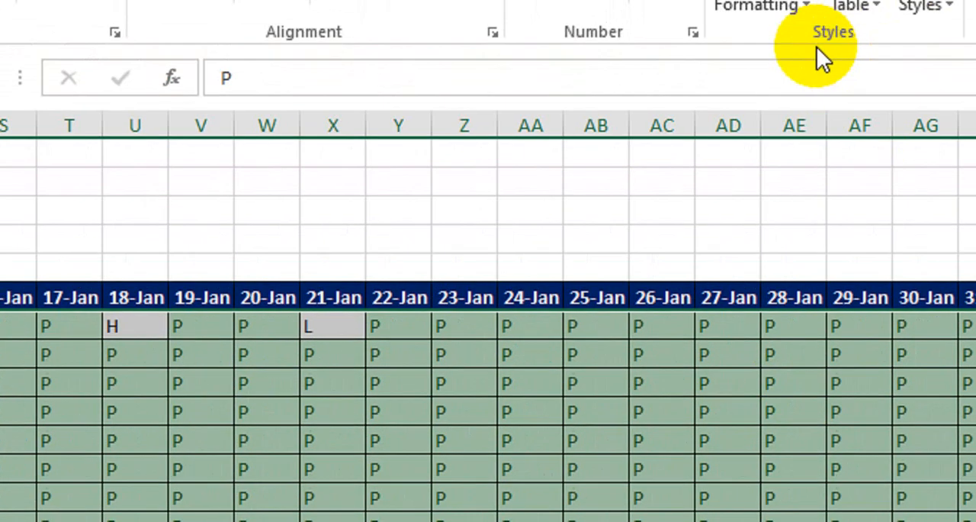
Add a text-contains highlight rule for A to the attendance marks, using Light Red Fill with Dark Red Text
{"action": "left_click", "coordinate": [745, 277]}
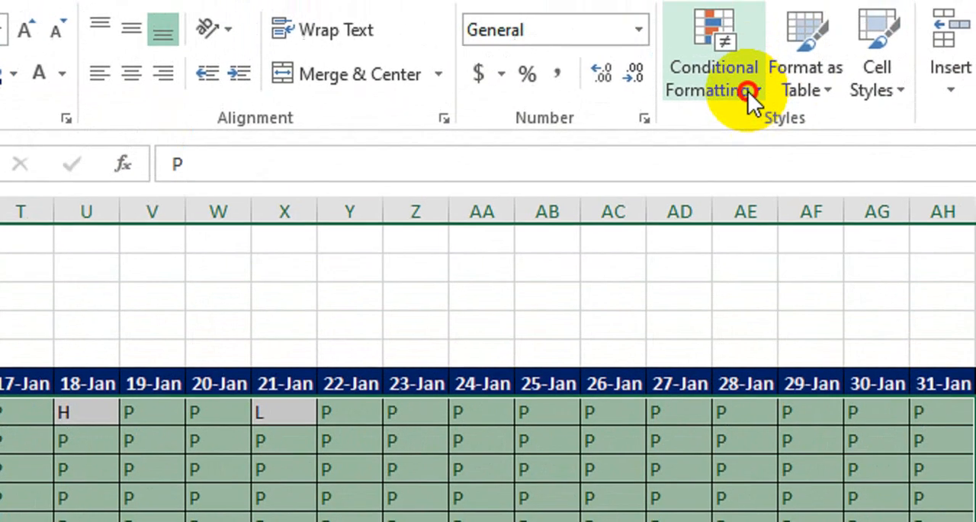
{"action": "mouse_move", "coordinate": [869, 161]}
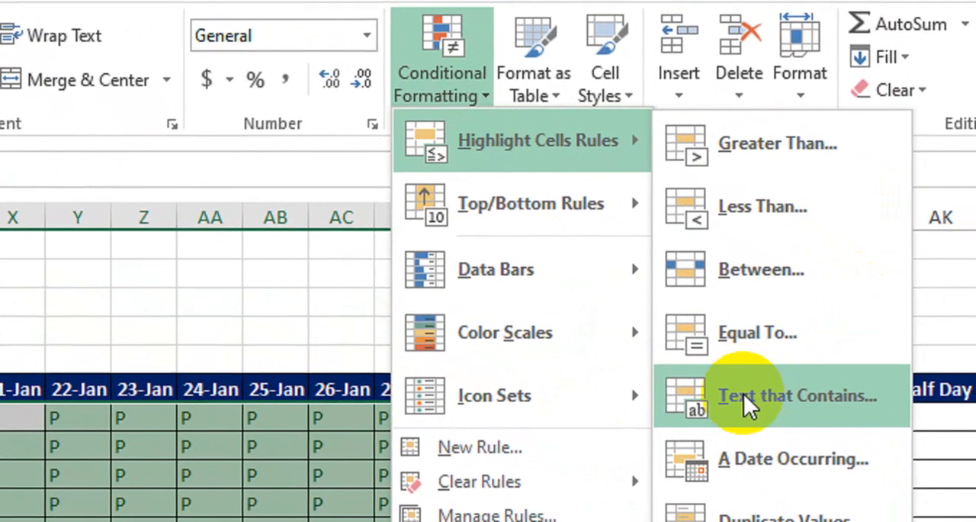
{"action": "left_click", "coordinate": [733, 392]}
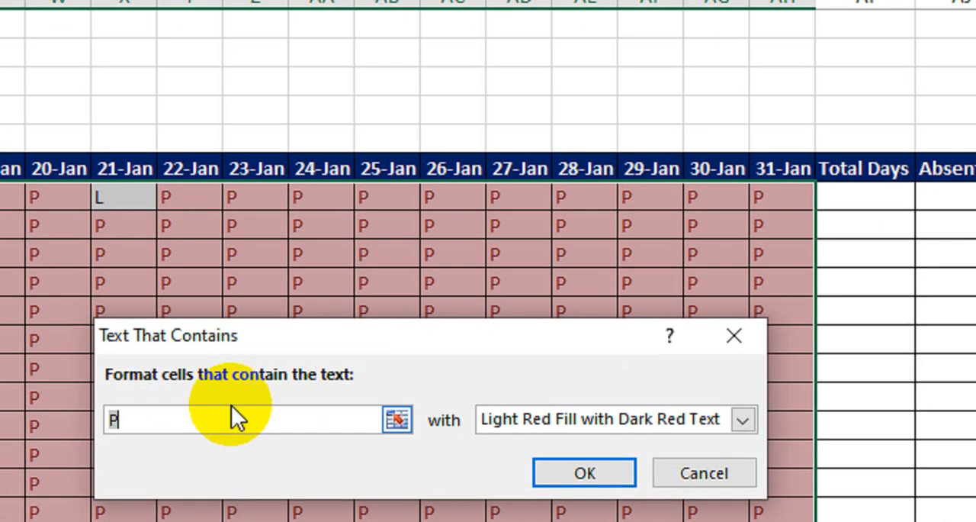
{"action": "type", "text": "A"}
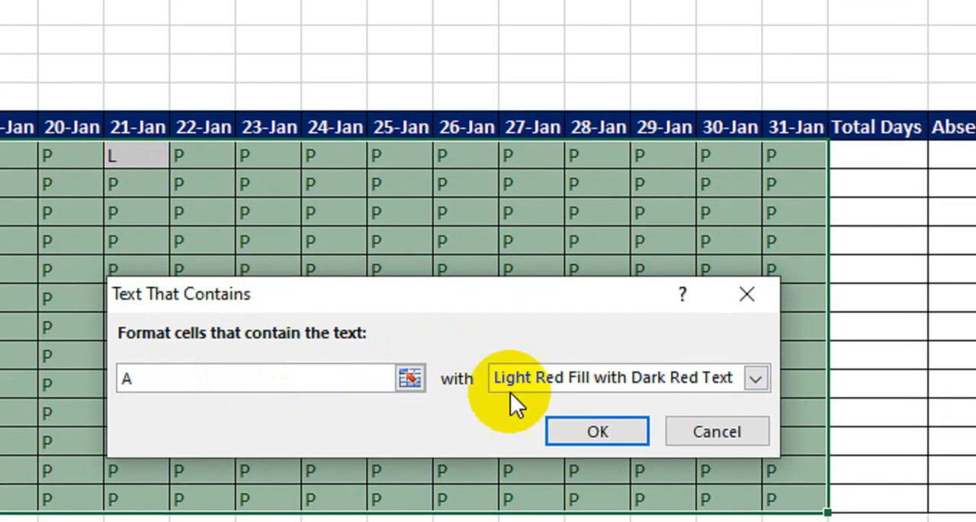
{"action": "left_click", "coordinate": [579, 432]}
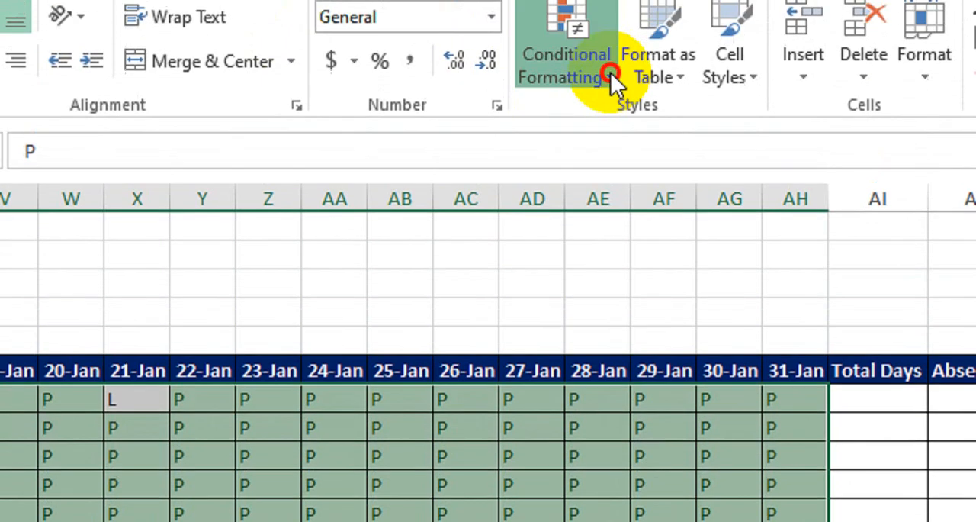
Add a text-contains highlight rule for H to the attendance marks, using Yellow Fill with Dark Yellow Text
{"action": "left_click", "coordinate": [616, 84]}
{"action": "mouse_move", "coordinate": [596, 167]}
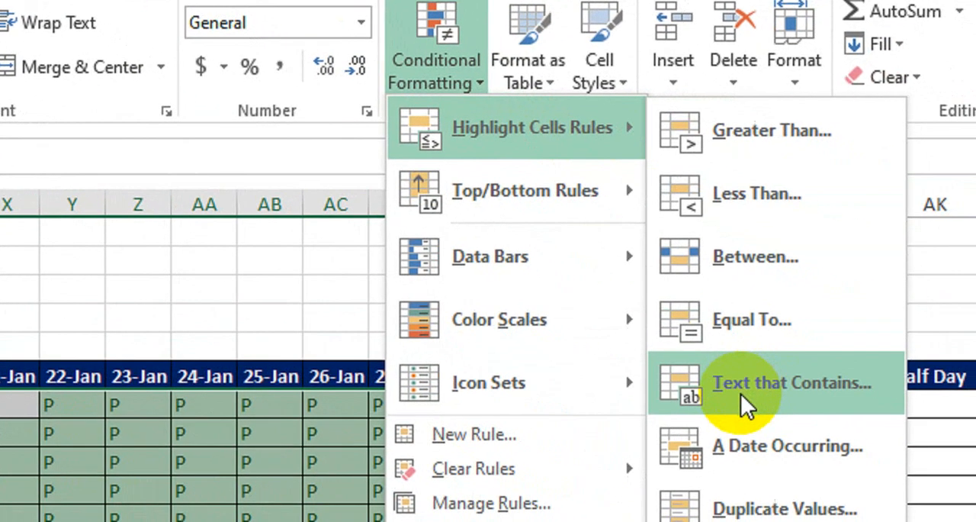
{"action": "left_click", "coordinate": [871, 419]}
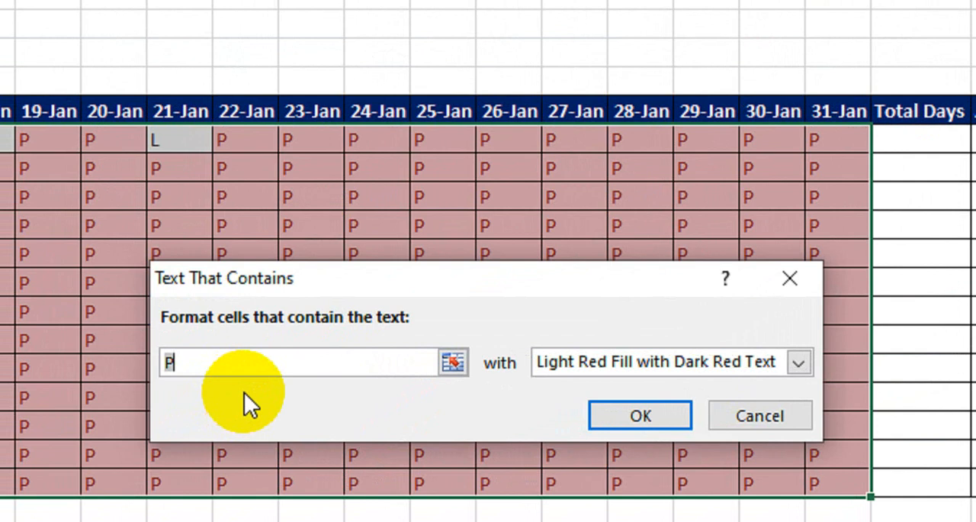
{"action": "type", "text": "H"}
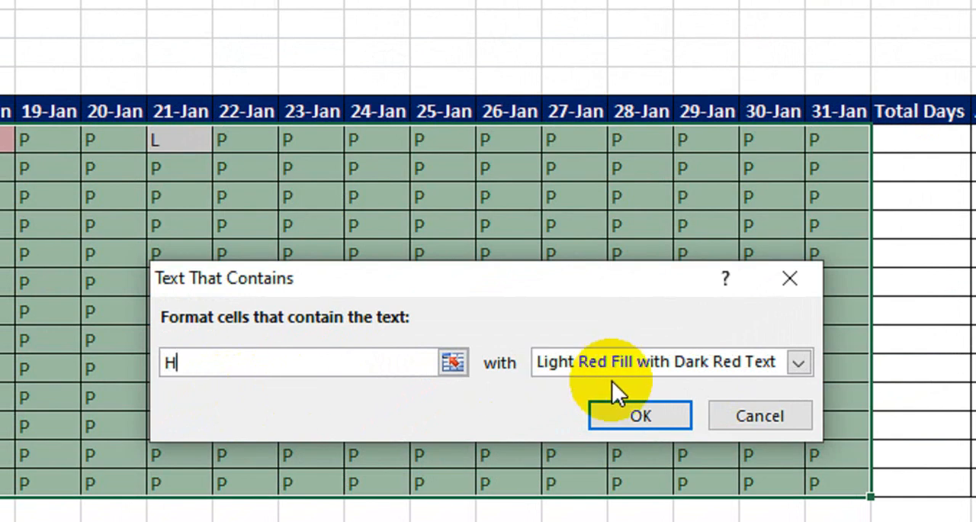
{"action": "left_click", "coordinate": [627, 364]}
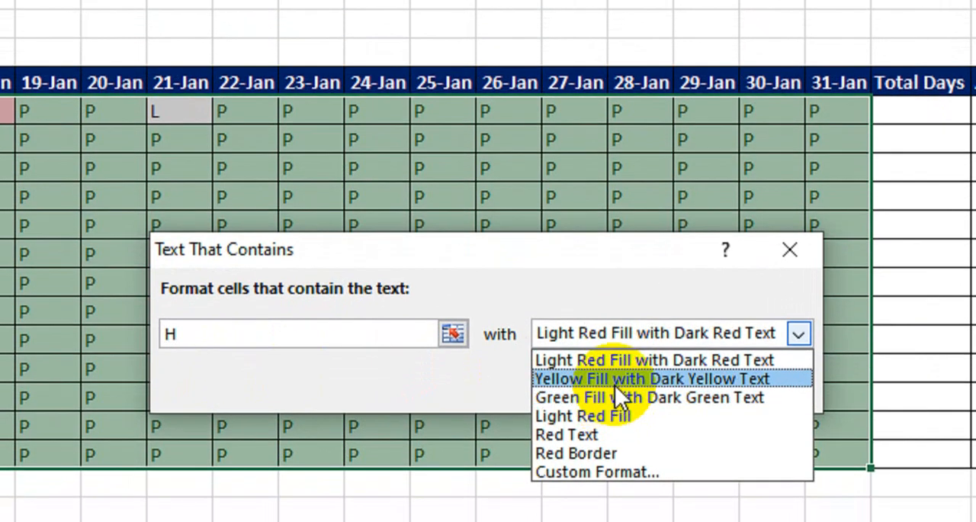
{"action": "left_click", "coordinate": [621, 407]}
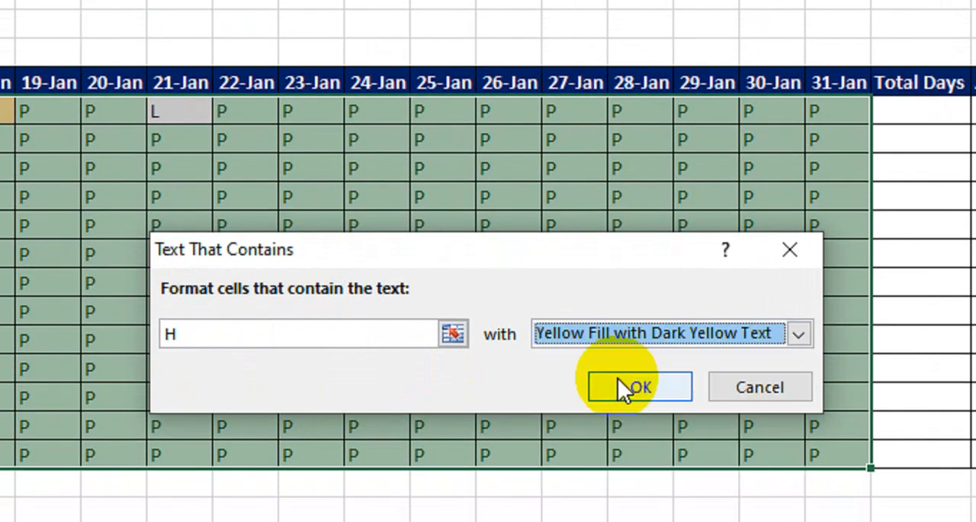
{"action": "left_click", "coordinate": [636, 385]}
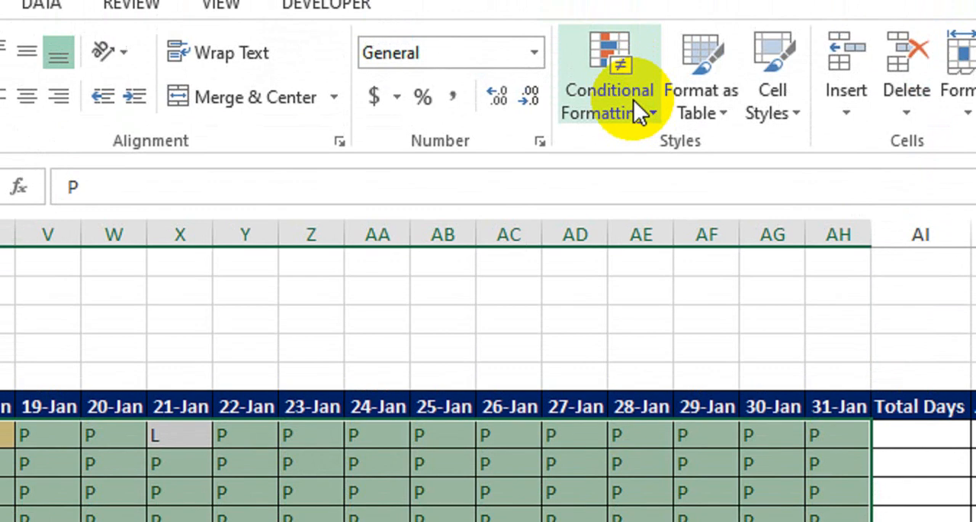
Create a text-contains highlight rule for L on the attendance marks and choose a custom format for it
{"action": "left_click", "coordinate": [637, 111]}
{"action": "mouse_move", "coordinate": [647, 177]}
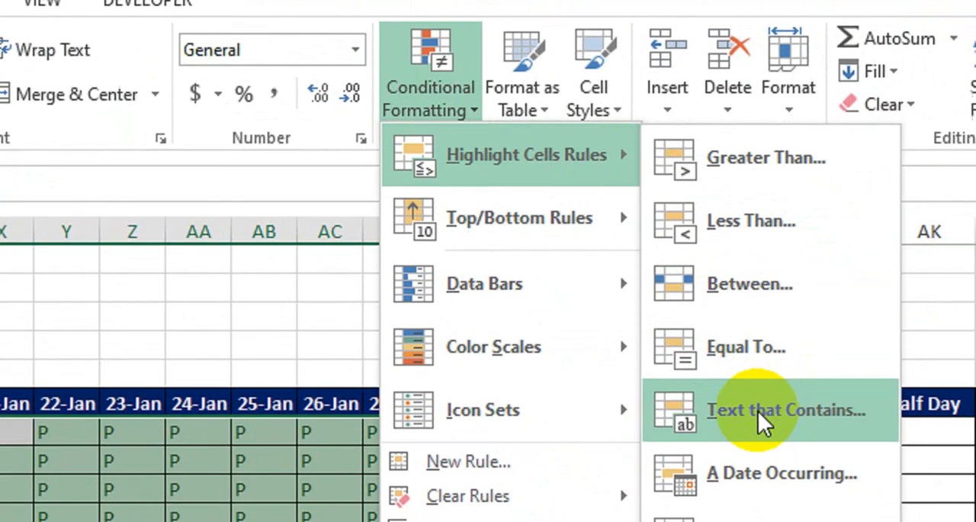
{"action": "left_click", "coordinate": [762, 411]}
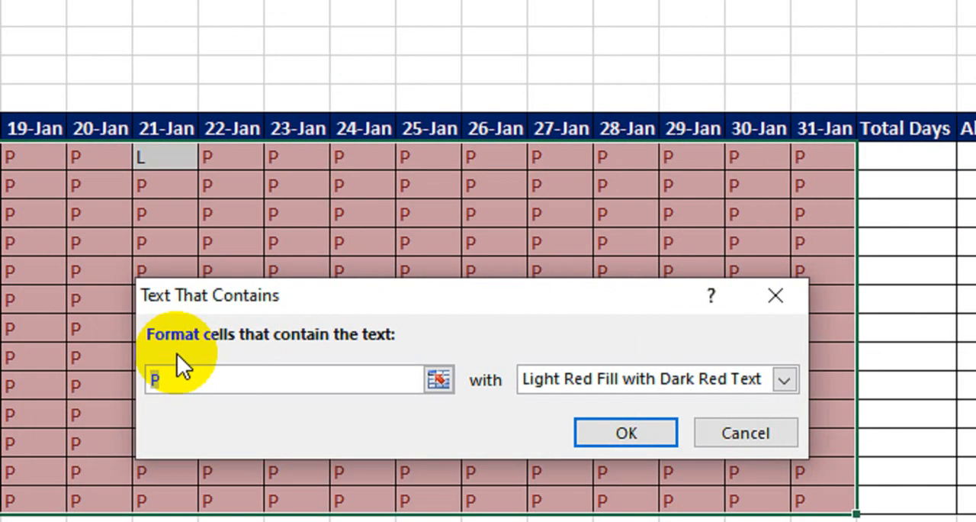
{"action": "type", "text": "L"}
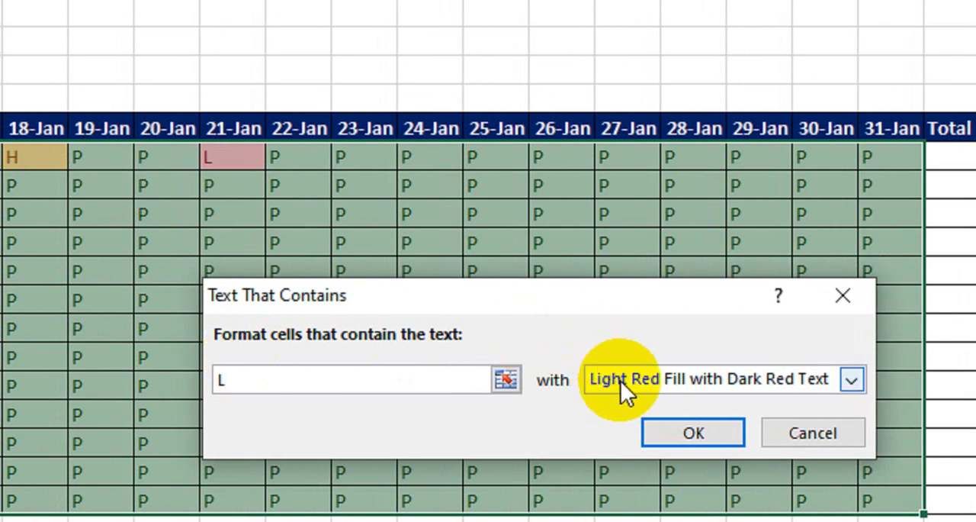
{"action": "left_click", "coordinate": [620, 379]}
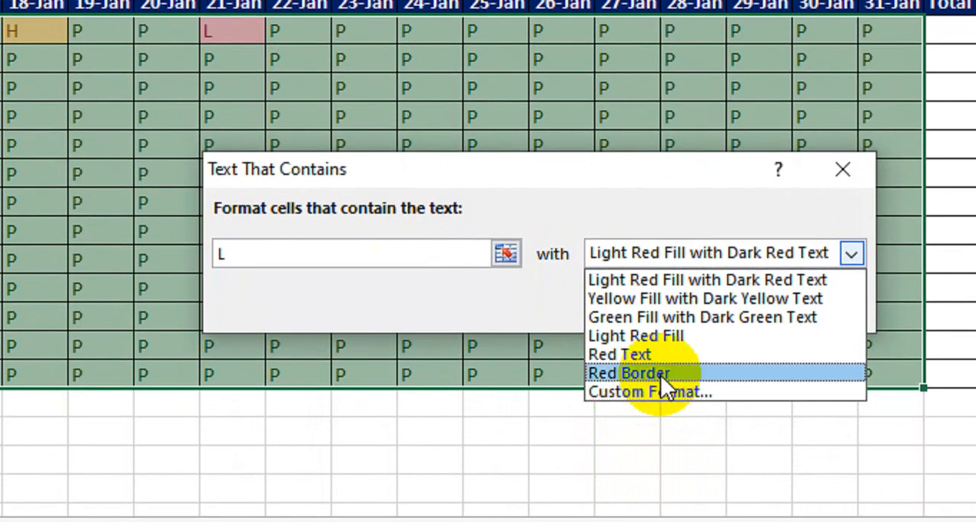
{"action": "left_click", "coordinate": [661, 391]}
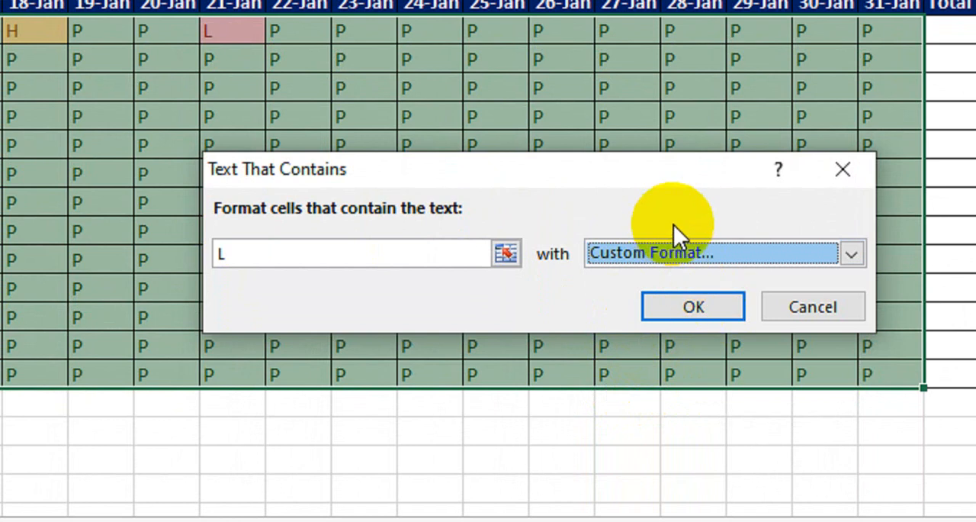
Set the L rule's custom background fill to dark blue and apply the rule
{"action": "left_click", "coordinate": [631, 139]}
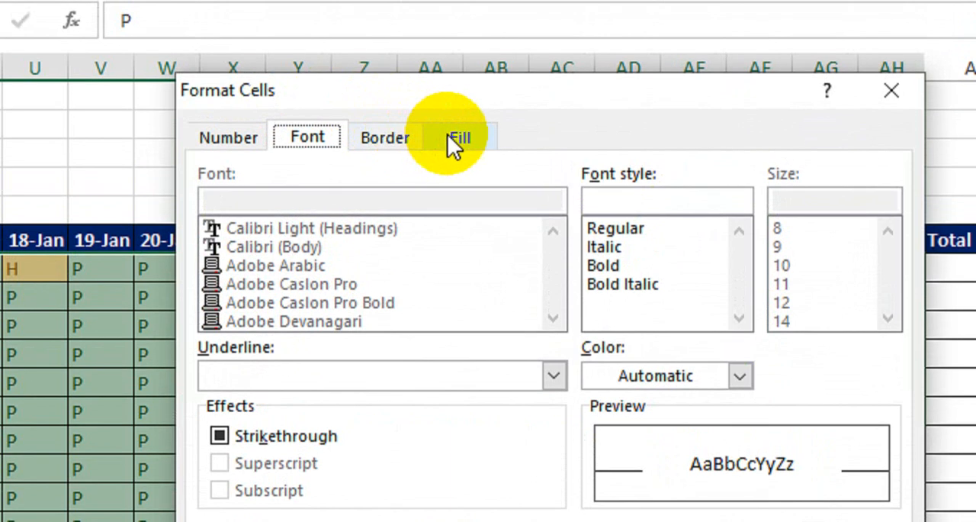
{"action": "left_click", "coordinate": [456, 139]}
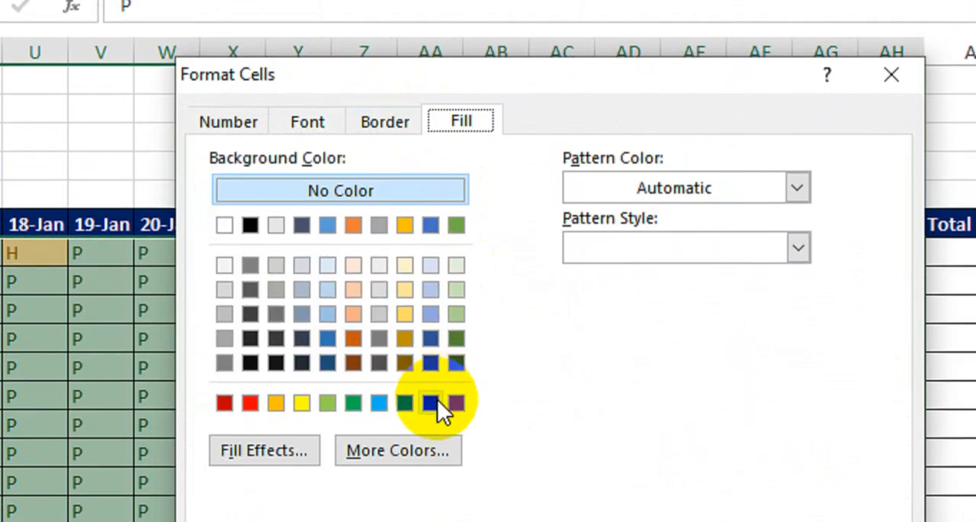
{"action": "left_click", "coordinate": [433, 312]}
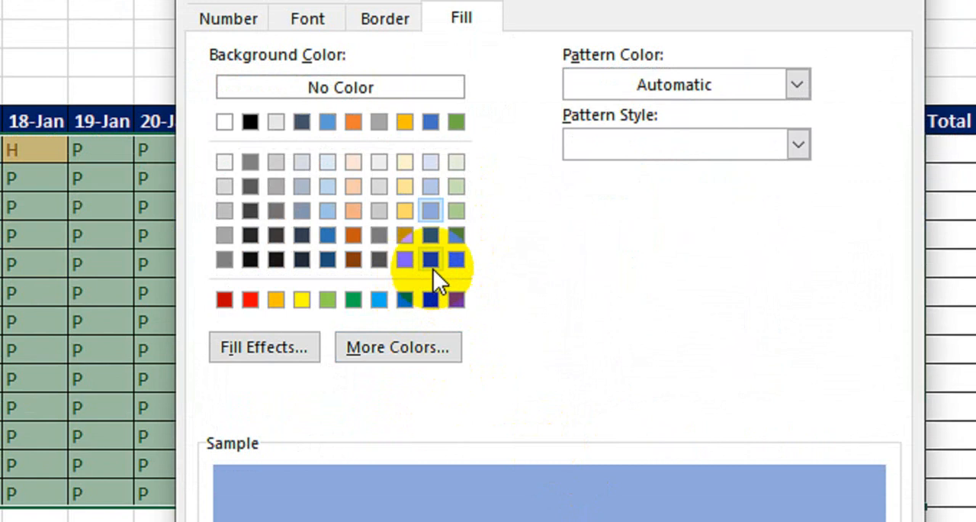
{"action": "left_click", "coordinate": [432, 263]}
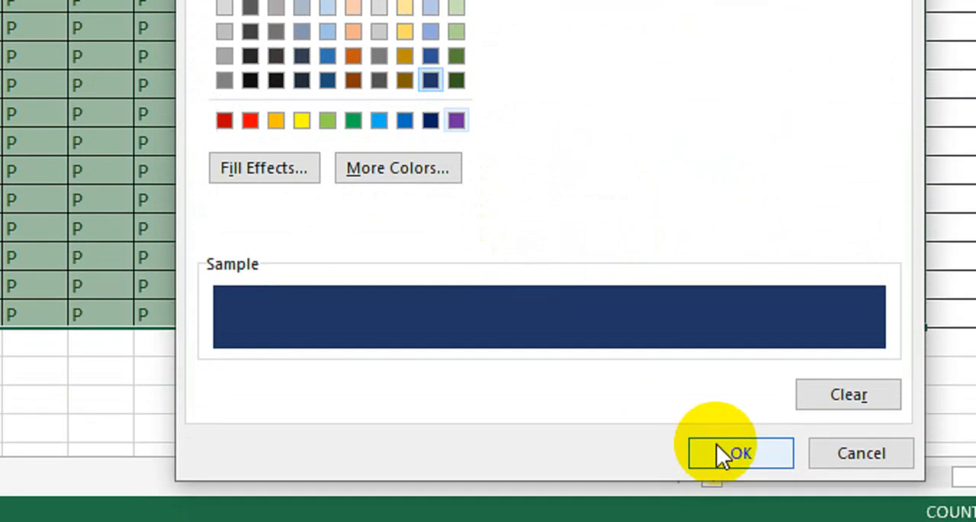
{"action": "left_click", "coordinate": [721, 453]}
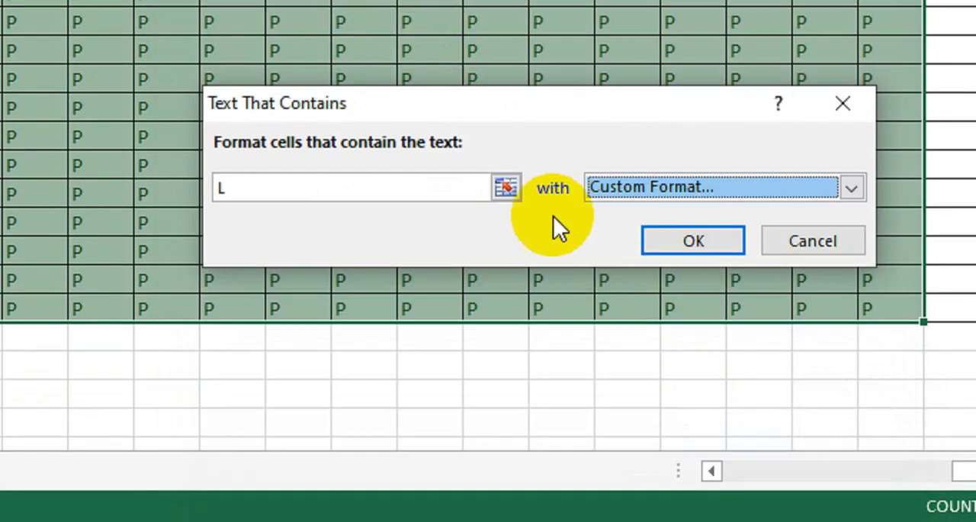
{"action": "left_click", "coordinate": [680, 239]}
Review the colour-coded marks across the attendance grid back to the first columns
{"action": "left_click", "coordinate": [214, 131]}
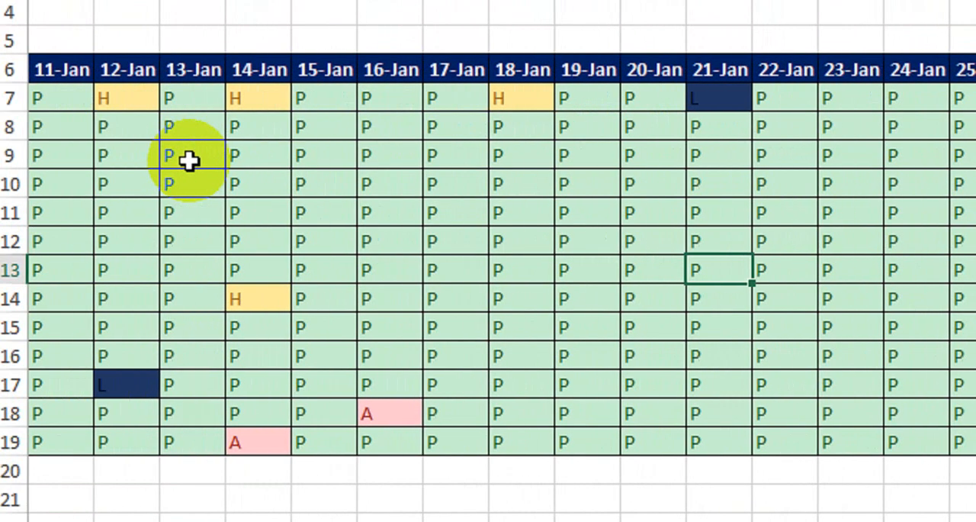
{"action": "key", "text": "Left"}
{"action": "key", "text": "Left"}
{"action": "key", "text": "Left"}
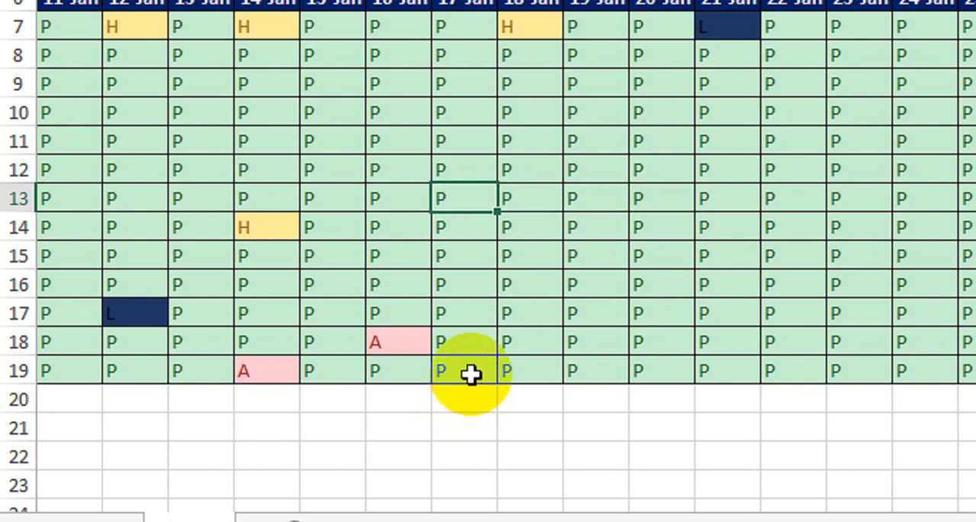
{"action": "key", "text": "Left"}
{"action": "key", "text": "Left"}
{"action": "key", "text": "Left"}
{"action": "key", "text": "Left"}
{"action": "key", "text": "Left"}
{"action": "key", "text": "Left"}
{"action": "key", "text": "Left"}
{"action": "key", "text": "Left"}
{"action": "key", "text": "Left"}
{"action": "key", "text": "Left"}
{"action": "key", "text": "Left"}
{"action": "key", "text": "Left"}
{"action": "key", "text": "Left"}
{"action": "key", "text": "Left"}
{"action": "key", "text": "Left"}
{"action": "key", "text": "Left"}
{"action": "key", "text": "Left"}
{"action": "key", "text": "Left"}
{"action": "key", "text": "Left"}
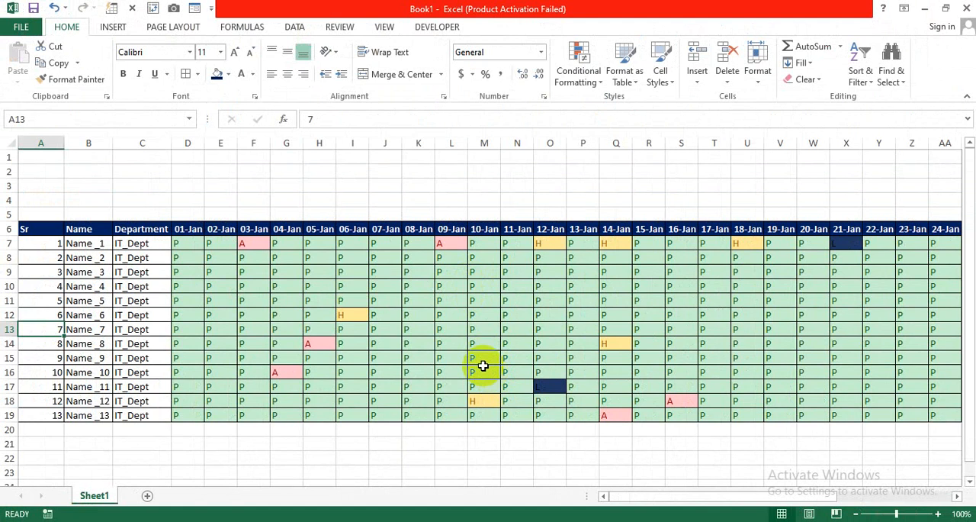
Fill the Total Days column for rows 7 to 19 with a COUNTA formula, starting with =COUNTA(D7:AH7) in AI7
{"action": "left_click_drag", "start_coordinate": [639, 496], "coordinate": [779, 485]}
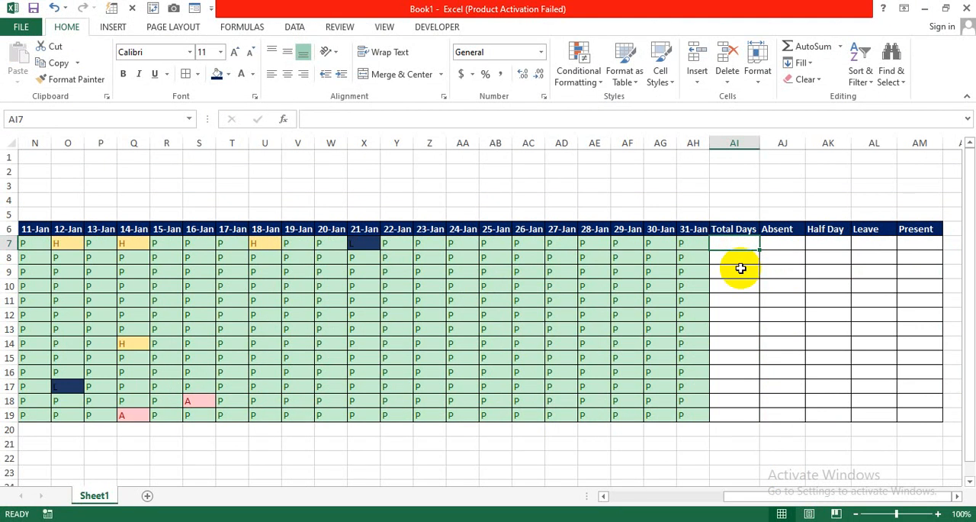
{"action": "type", "text": "=cou"}
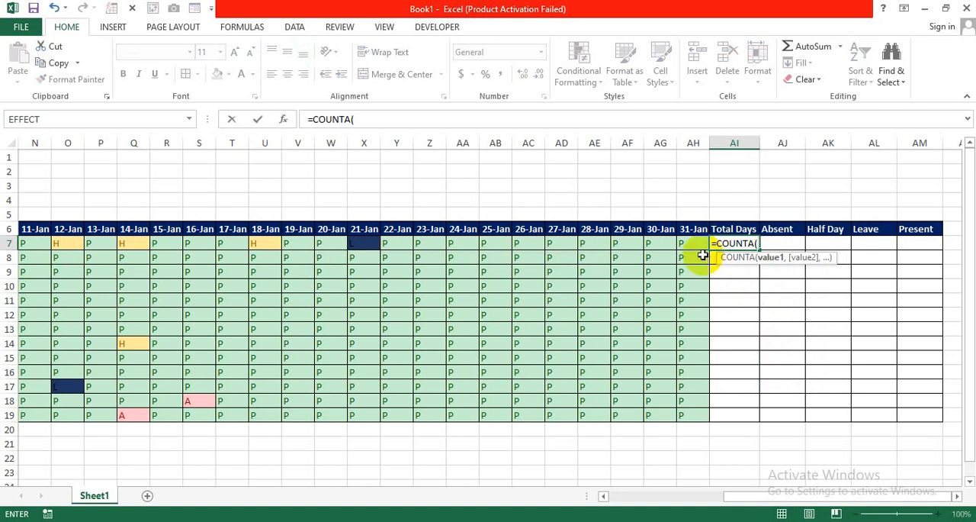
{"action": "left_click_drag", "start_coordinate": [56, 231], "coordinate": [189, 246]}
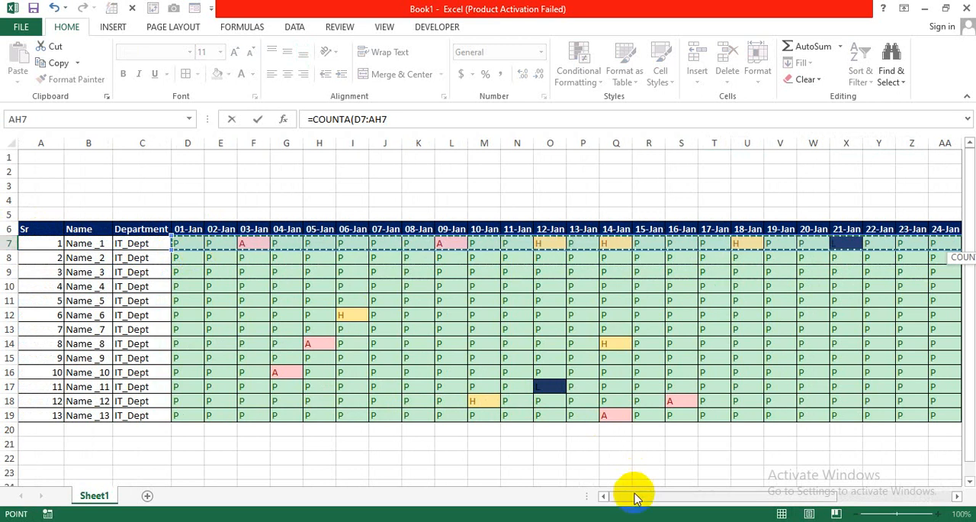
{"action": "left_click_drag", "start_coordinate": [632, 495], "coordinate": [773, 495]}
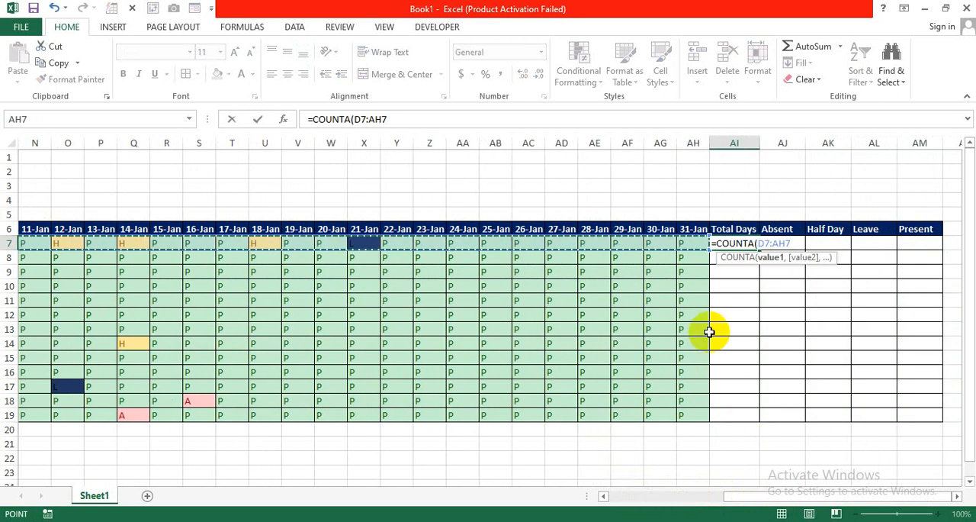
{"action": "type", "text": ")"}
{"action": "key", "text": "Return"}
{"action": "left_click", "coordinate": [730, 243]}
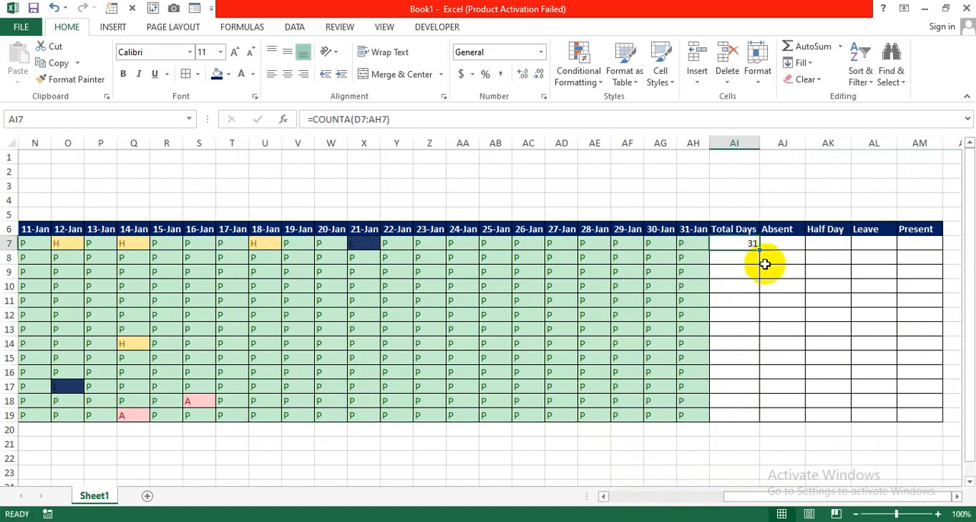
{"action": "left_click_drag", "start_coordinate": [756, 249], "coordinate": [757, 419]}
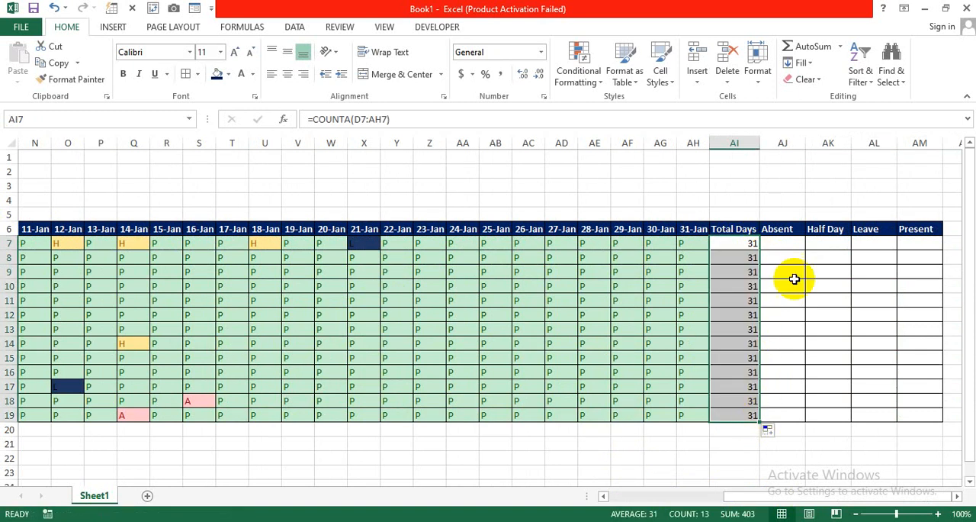
Enter =COUNTIF(D7:AH7,"A") in the first employee's Absent cell, AJ7
{"action": "left_click", "coordinate": [800, 245]}
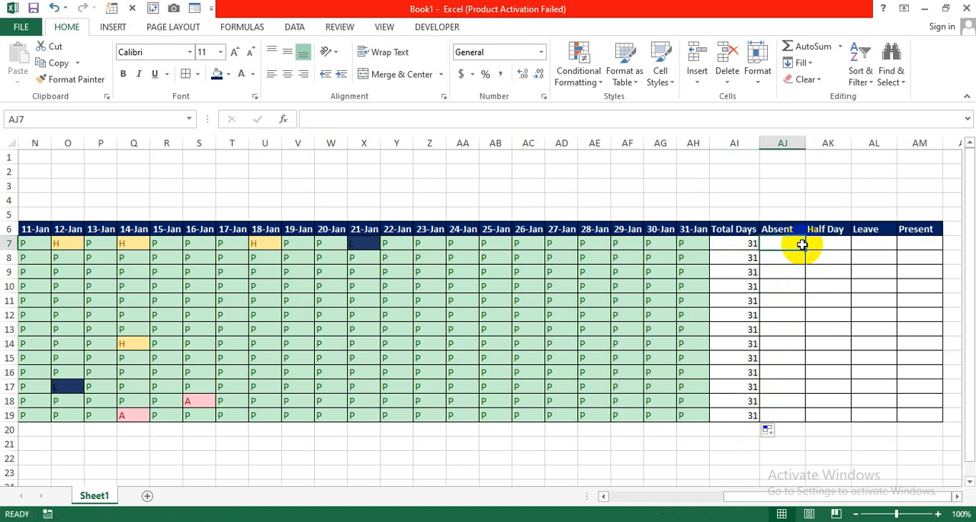
{"action": "type", "text": "=count"}
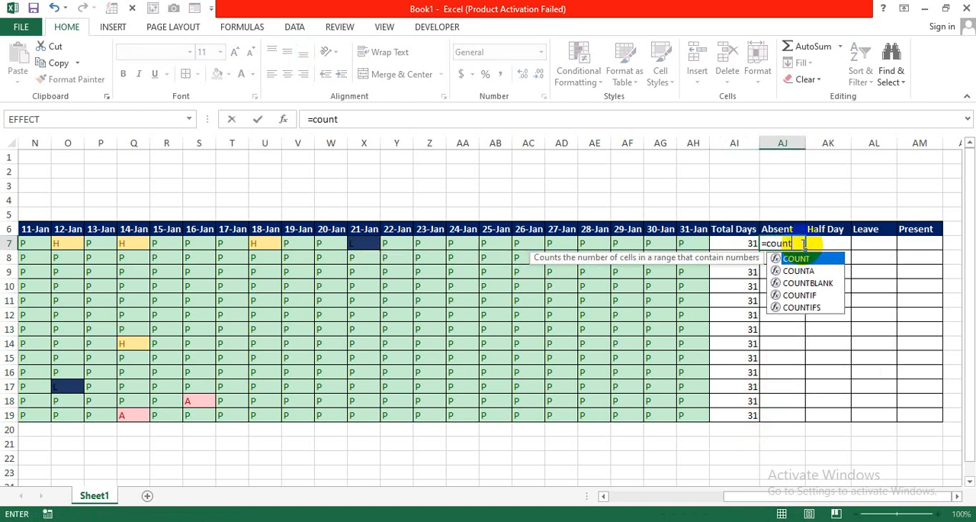
{"action": "key", "text": "Down"}
{"action": "key", "text": "Down"}
{"action": "key", "text": "Down"}
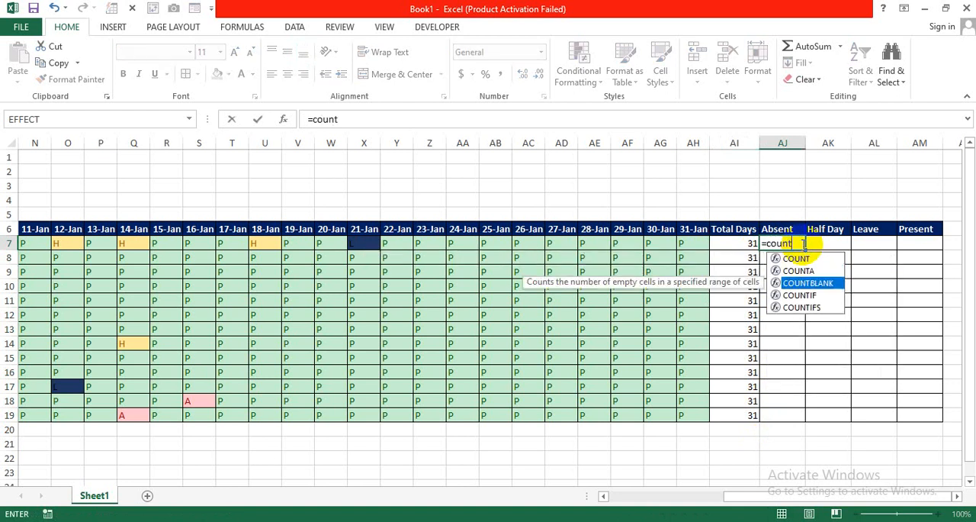
{"action": "key", "text": "Tab"}
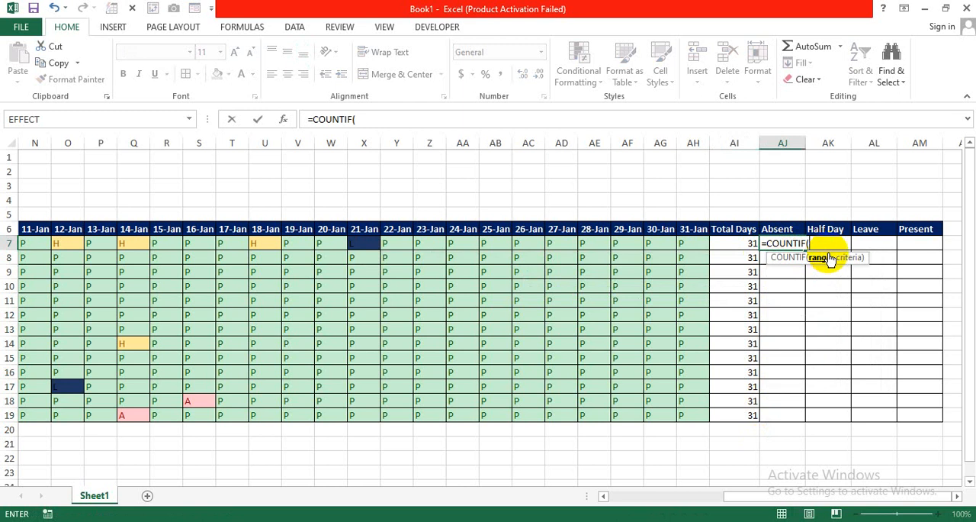
{"action": "left_click_drag", "start_coordinate": [748, 495], "coordinate": [609, 500]}
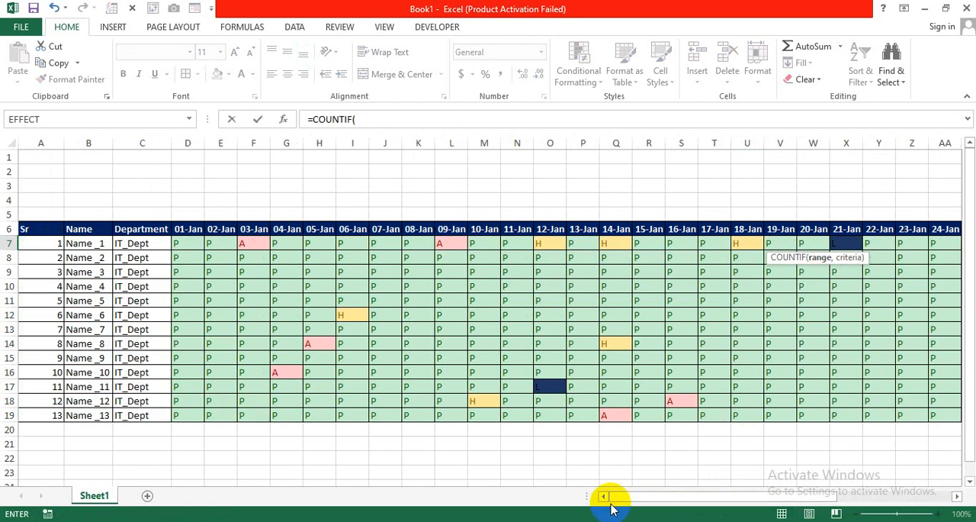
{"action": "left_click_drag", "start_coordinate": [183, 244], "coordinate": [798, 246]}
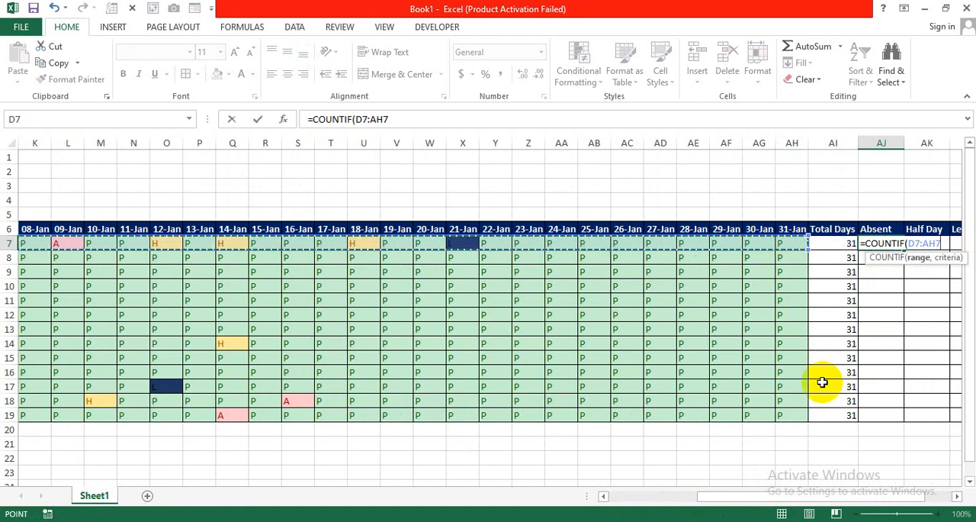
{"action": "type", "text": ","}
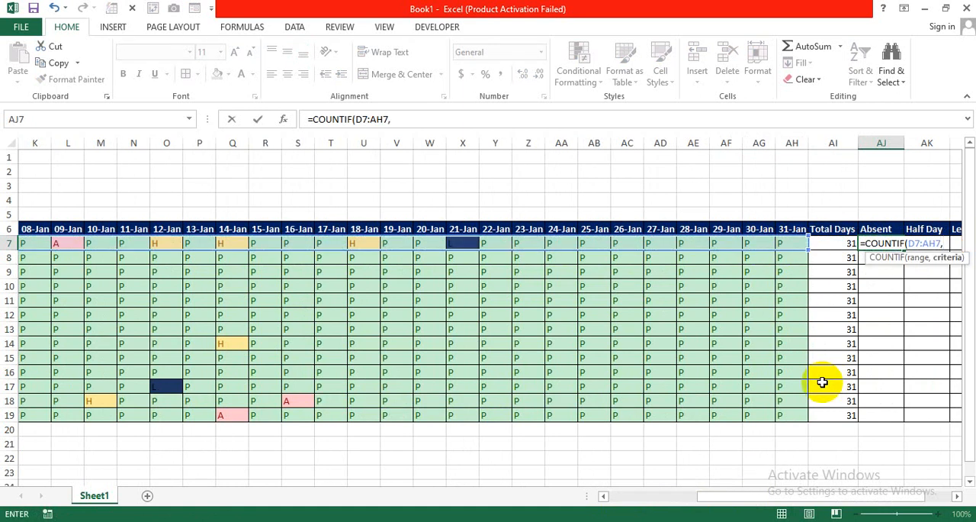
{"action": "left_click", "coordinate": [956, 495]}
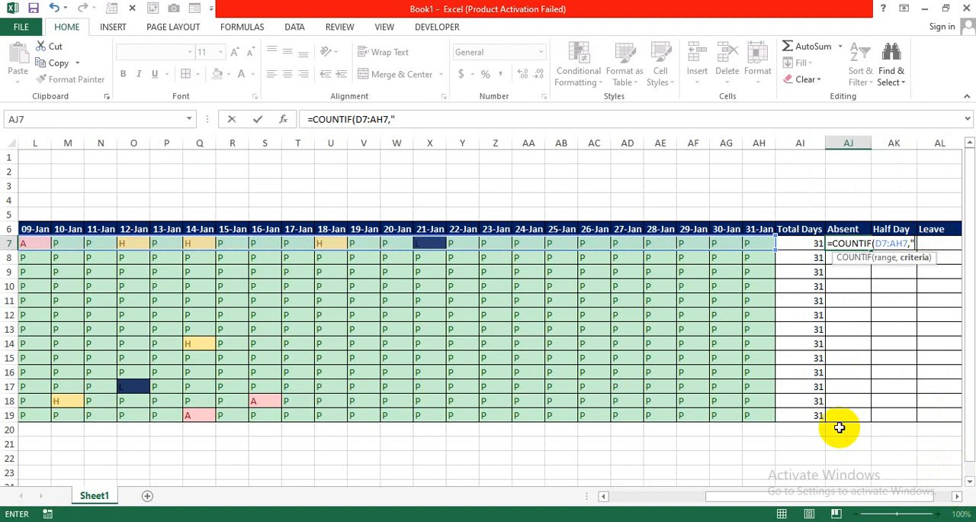
{"action": "type", "text": "\"A\")"}
{"action": "key", "text": "Return"}
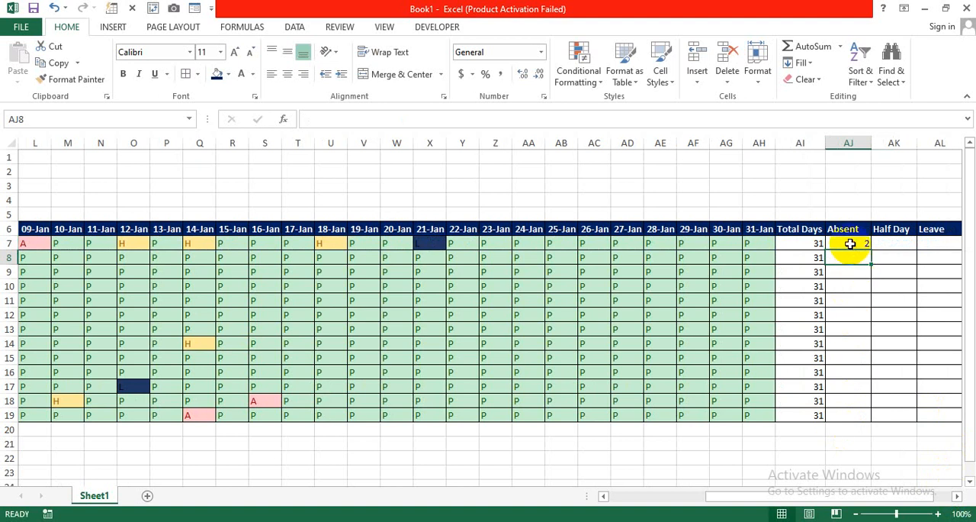
Check the first employee's A marks against the Absent count and copy the Absent formula down to row 19
{"action": "left_click", "coordinate": [849, 243]}
{"action": "left_click_drag", "start_coordinate": [718, 496], "coordinate": [621, 497]}
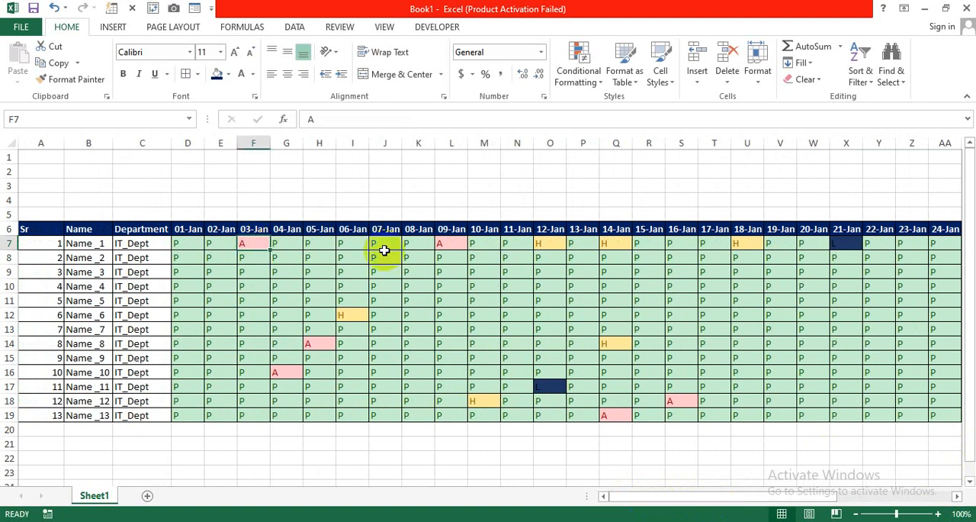
{"action": "left_click", "coordinate": [442, 246]}
{"action": "left_click_drag", "start_coordinate": [658, 499], "coordinate": [824, 486]}
{"action": "left_click", "coordinate": [801, 244]}
{"action": "left_click_drag", "start_coordinate": [806, 246], "coordinate": [777, 420]}
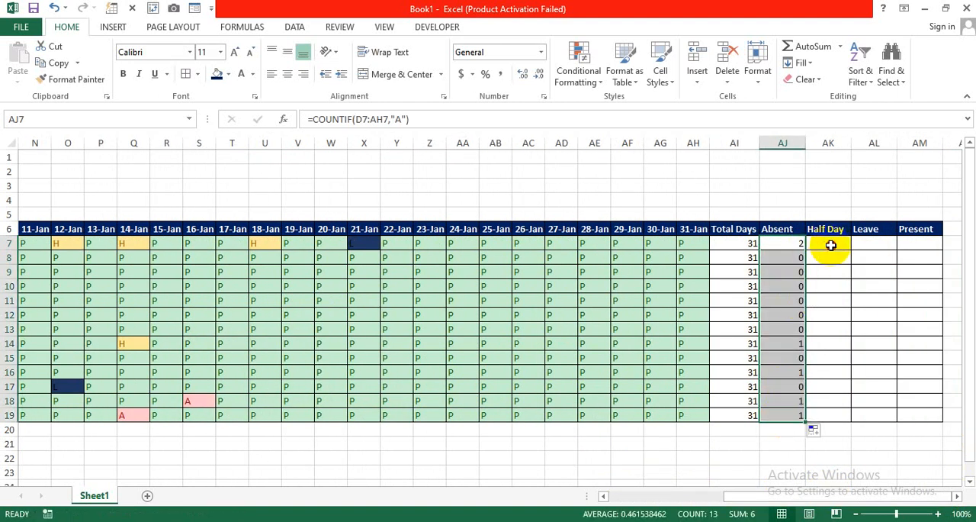
Fill the Half Day column for rows 7 to 19 with a COUNTIF formula, starting with =COUNTIF(D7:AH7,"H") in AK7
{"action": "left_click", "coordinate": [830, 245]}
{"action": "type", "text": "=count"}
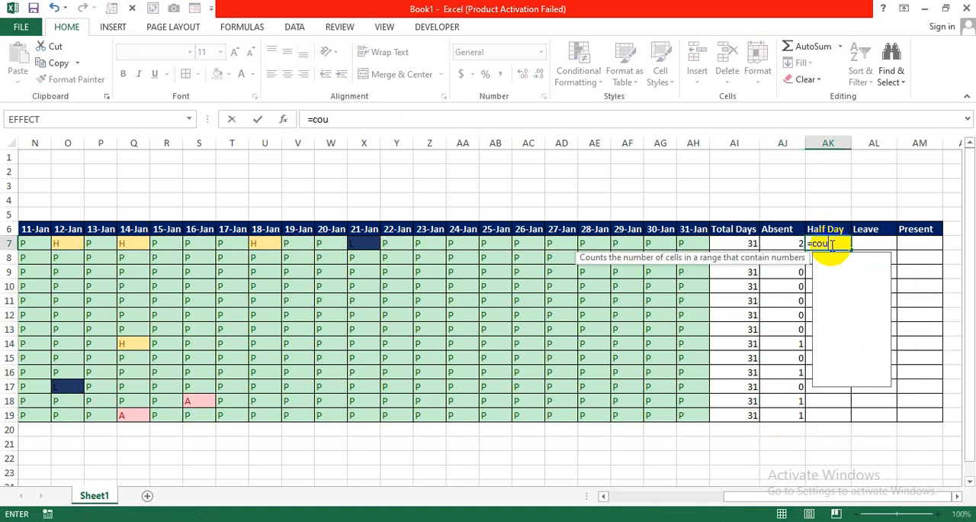
{"action": "key", "text": "Down"}
{"action": "key", "text": "Down"}
{"action": "key", "text": "Down"}
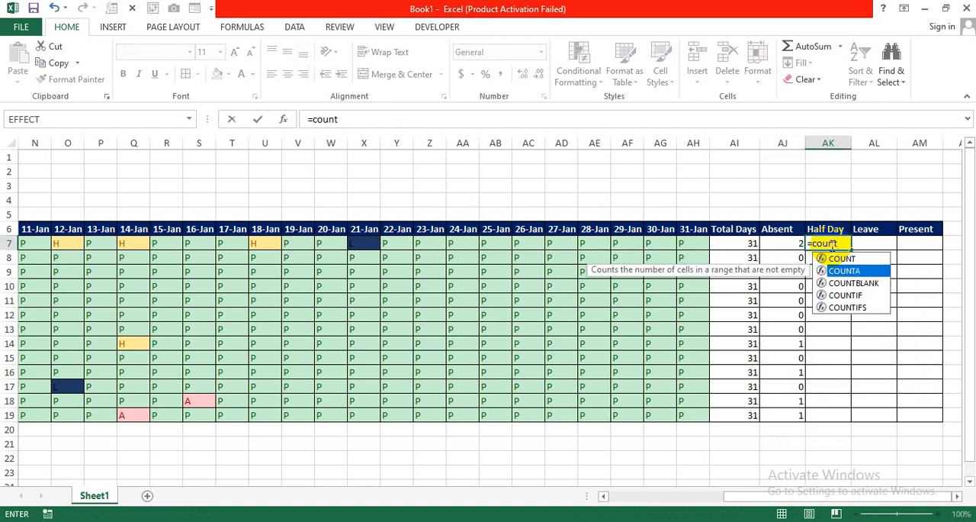
{"action": "key", "text": "Tab"}
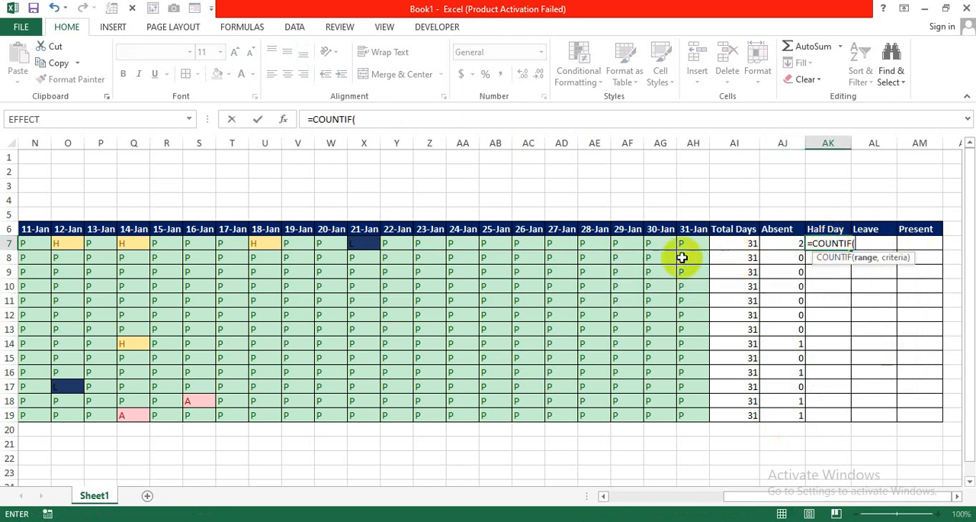
{"action": "left_click_drag", "start_coordinate": [732, 496], "coordinate": [610, 495]}
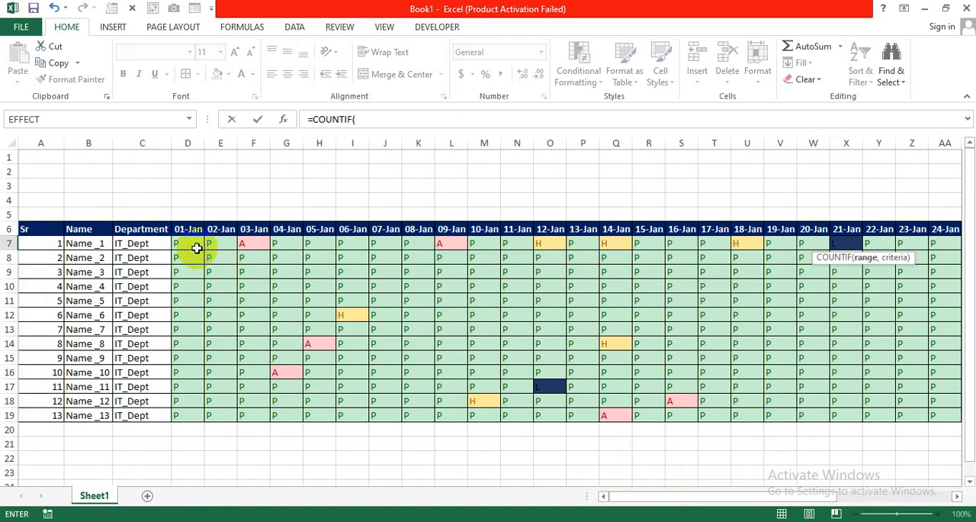
{"action": "left_click_drag", "start_coordinate": [196, 245], "coordinate": [789, 246]}
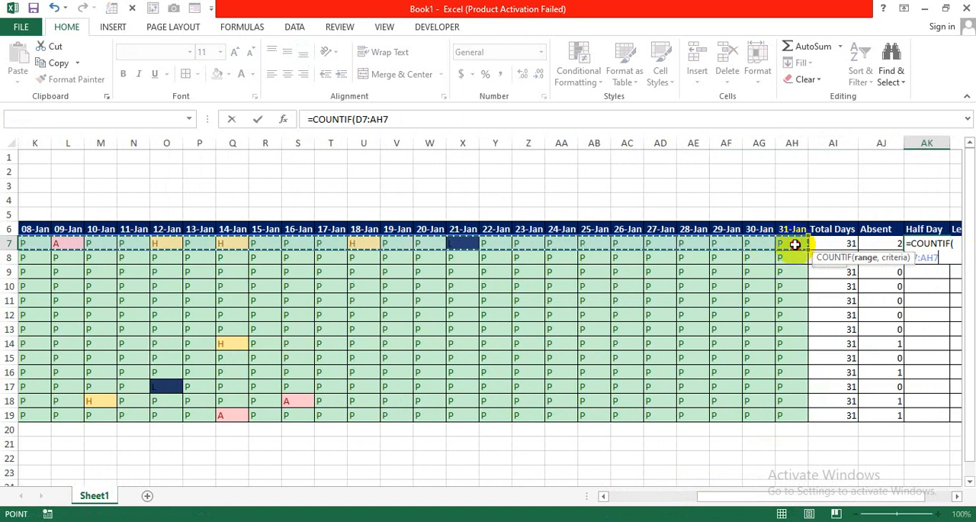
{"action": "left_click_drag", "start_coordinate": [835, 496], "coordinate": [865, 496]}
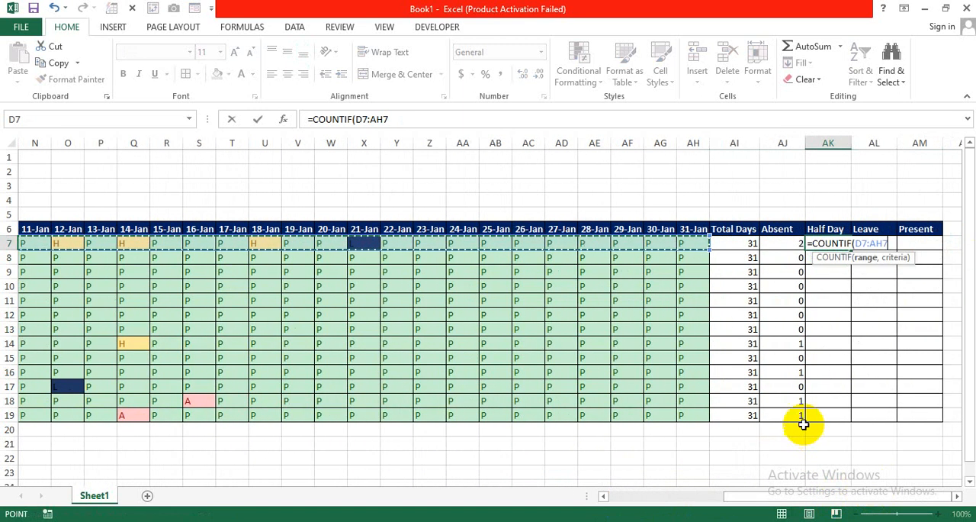
{"action": "type", "text": ","}
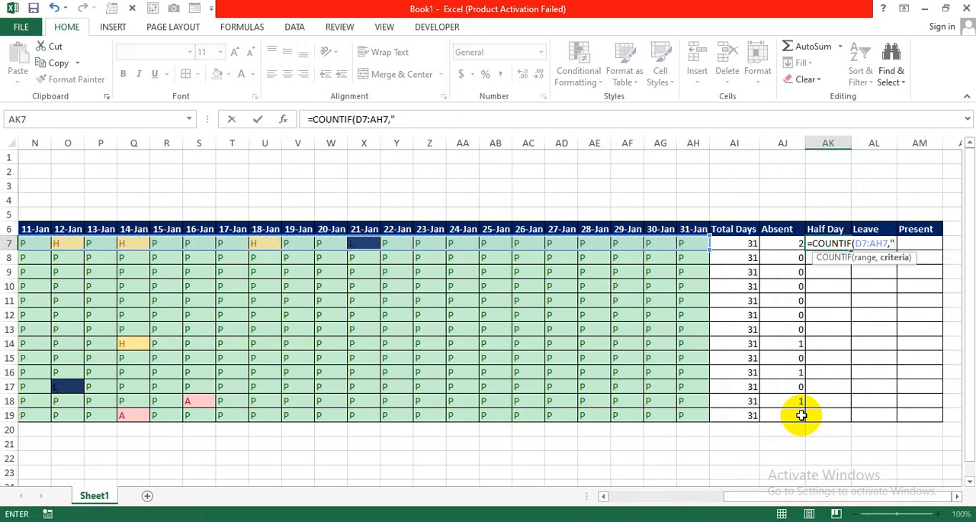
{"action": "type", "text": "\"H\")"}
{"action": "key", "text": "Return"}
{"action": "left_click", "coordinate": [844, 245]}
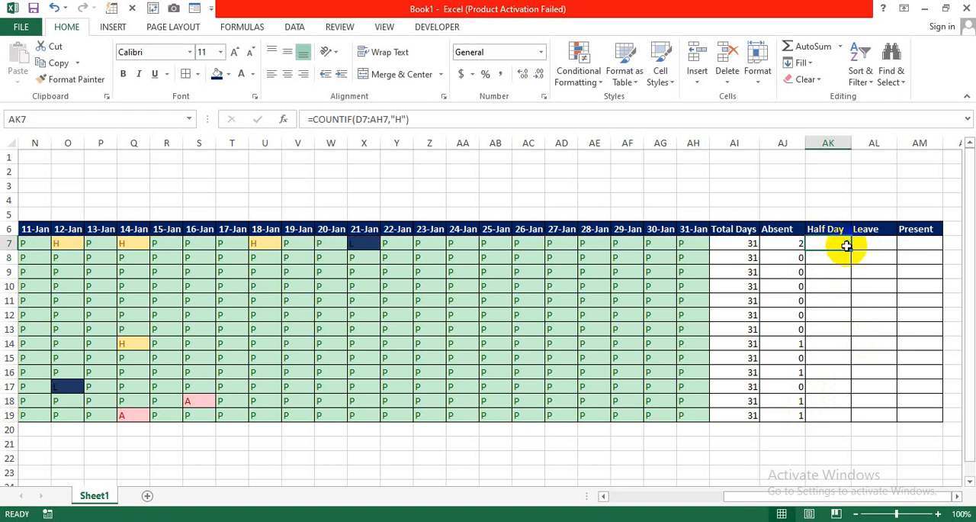
{"action": "double_click", "coordinate": [848, 249]}
Fill the Leave column for rows 7 to 19 with a COUNTIF formula, starting with =COUNTIF(D7:AH7,"L") in AL7
{"action": "left_click", "coordinate": [878, 245]}
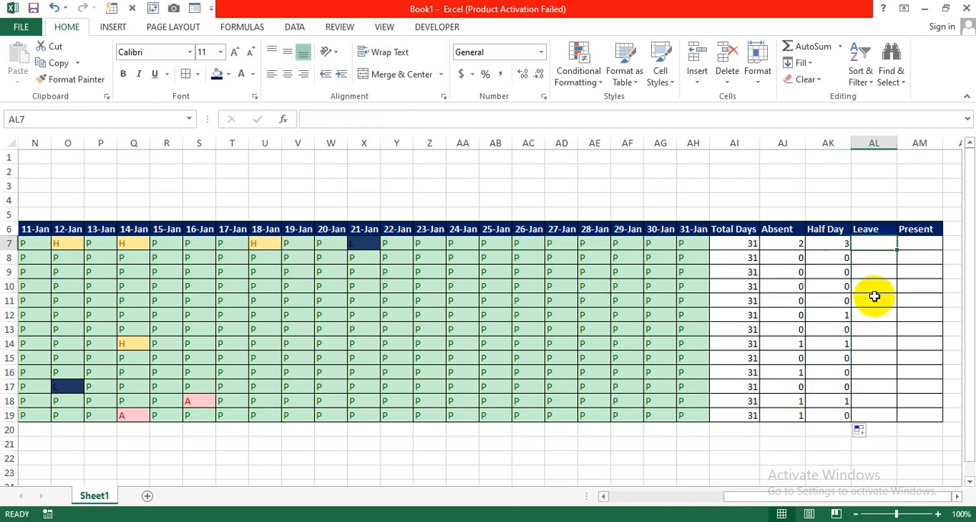
{"action": "type", "text": "=counti"}
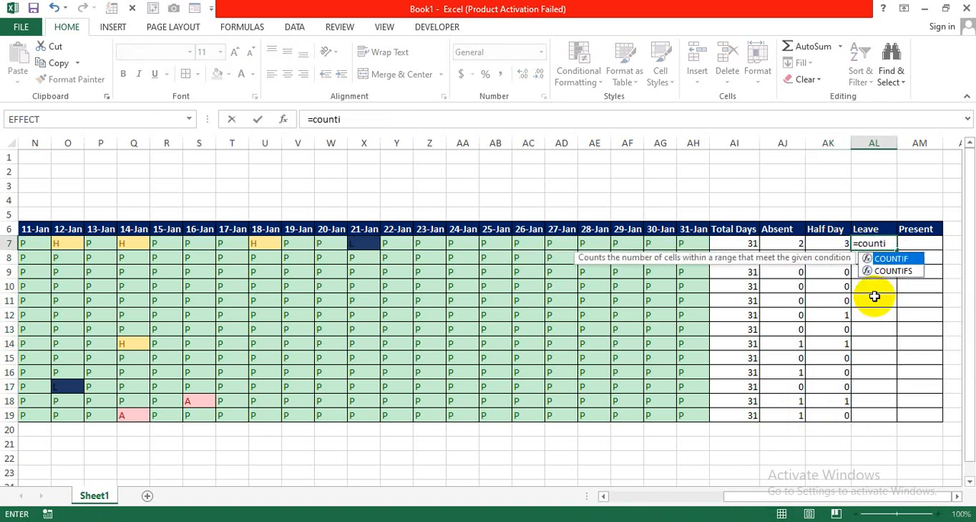
{"action": "key", "text": "Tab"}
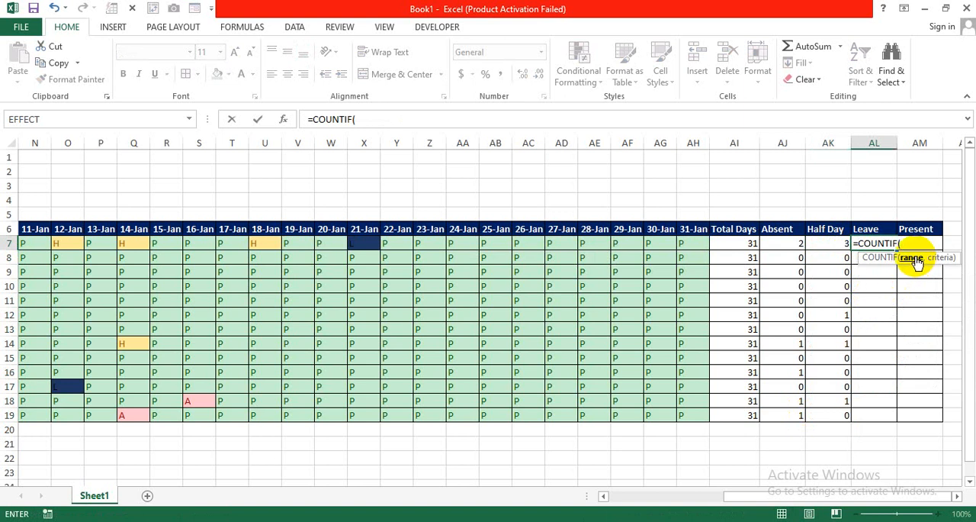
{"action": "left_click_drag", "start_coordinate": [811, 495], "coordinate": [682, 497]}
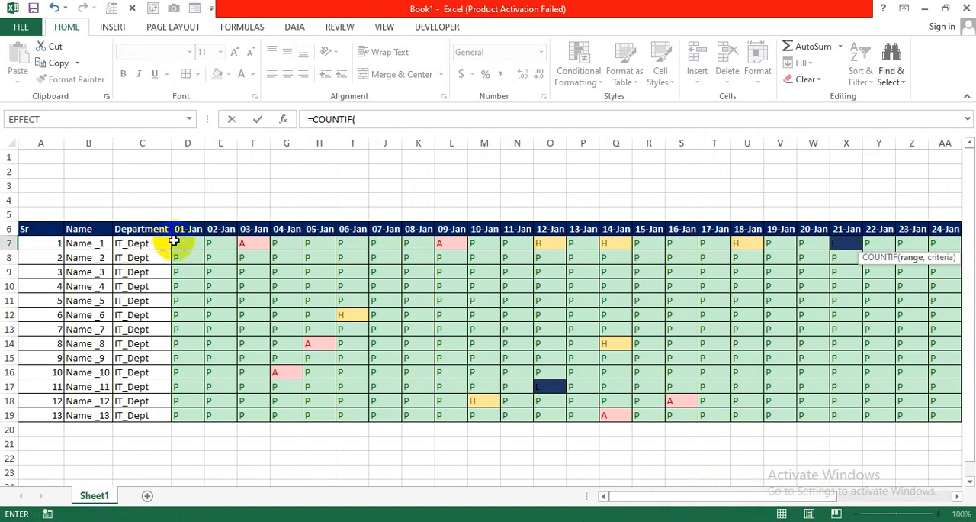
{"action": "left_click_drag", "start_coordinate": [174, 243], "coordinate": [719, 244]}
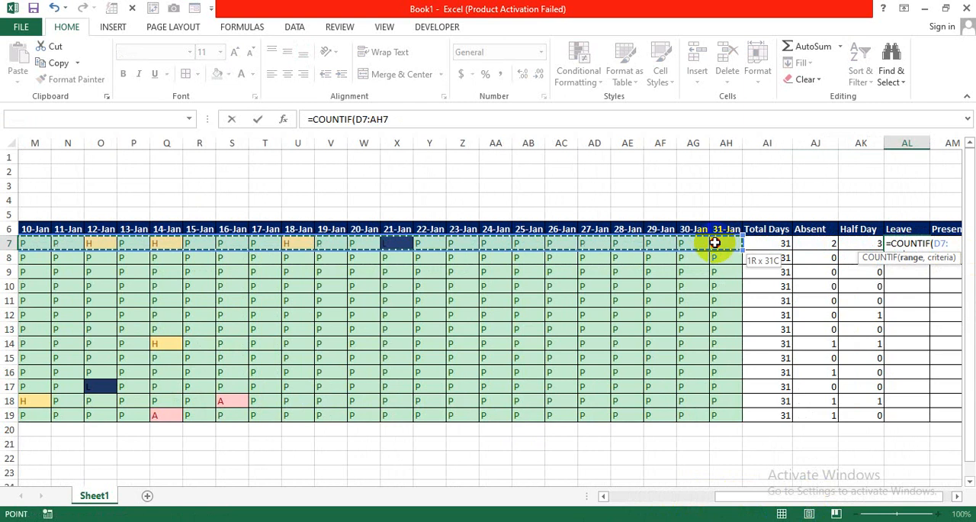
{"action": "left_click_drag", "start_coordinate": [889, 495], "coordinate": [910, 484]}
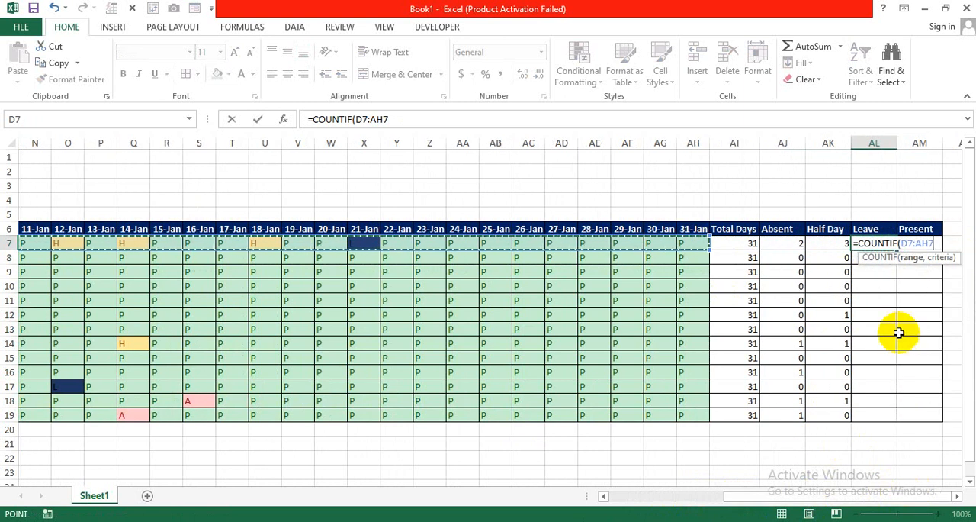
{"action": "type", "text": ","}
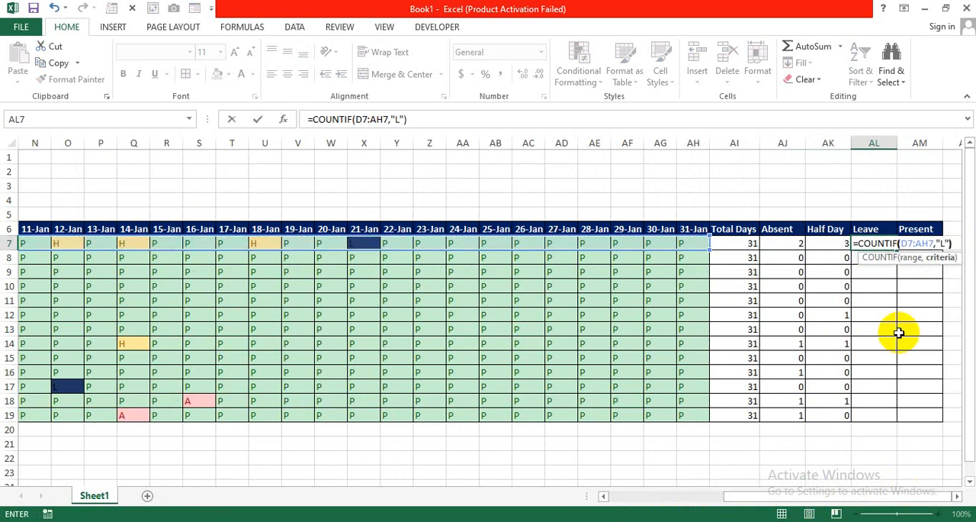
{"action": "type", "text": "\"L\")"}
{"action": "key", "text": "Return"}
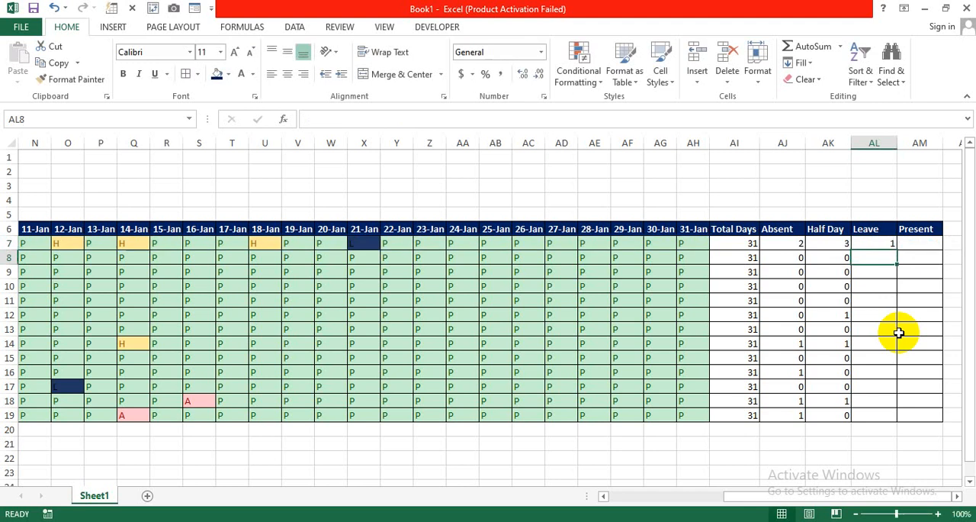
{"action": "left_click", "coordinate": [886, 244]}
{"action": "left_click_drag", "start_coordinate": [897, 251], "coordinate": [883, 410]}
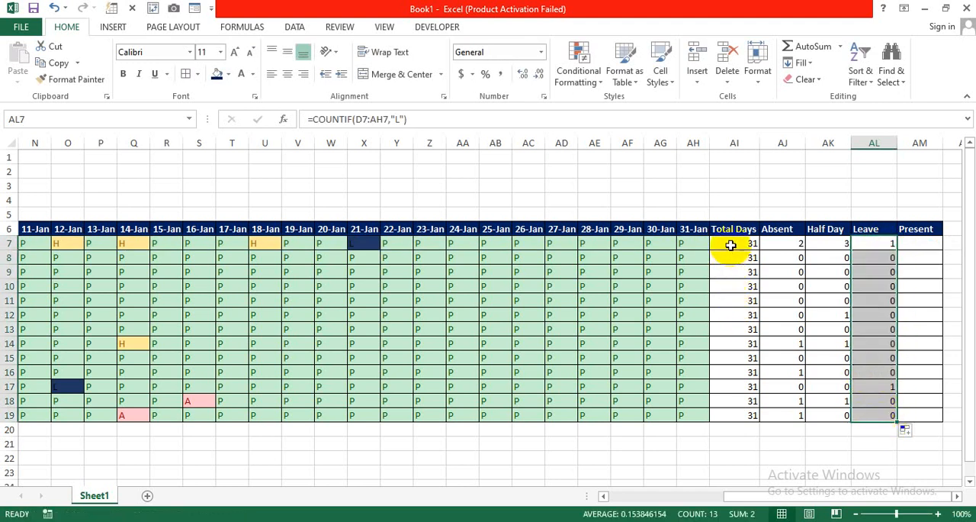
{"action": "left_click_drag", "start_coordinate": [728, 244], "coordinate": [742, 397]}
{"action": "left_click", "coordinate": [777, 246]}
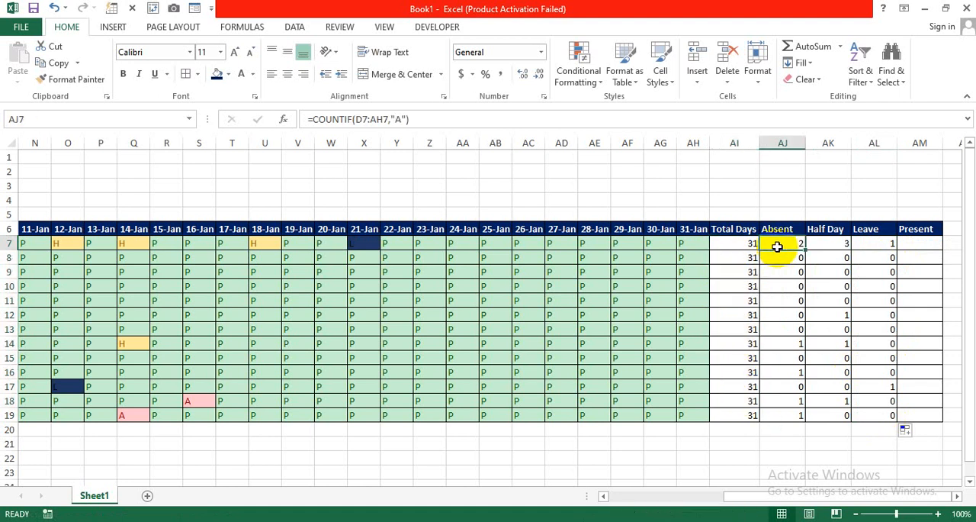
Review the first employee's Half Day and Leave count formulas in row 7
{"action": "left_click", "coordinate": [824, 244]}
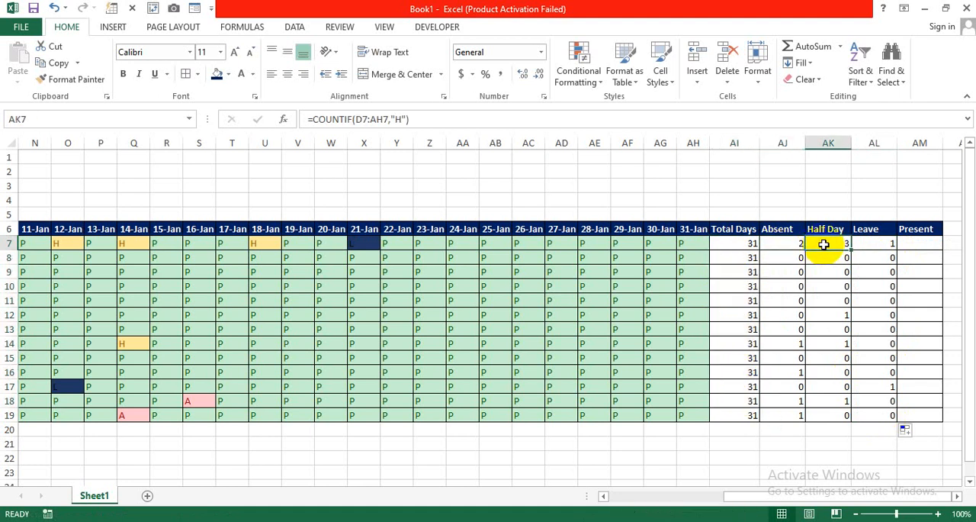
{"action": "left_click", "coordinate": [881, 244]}
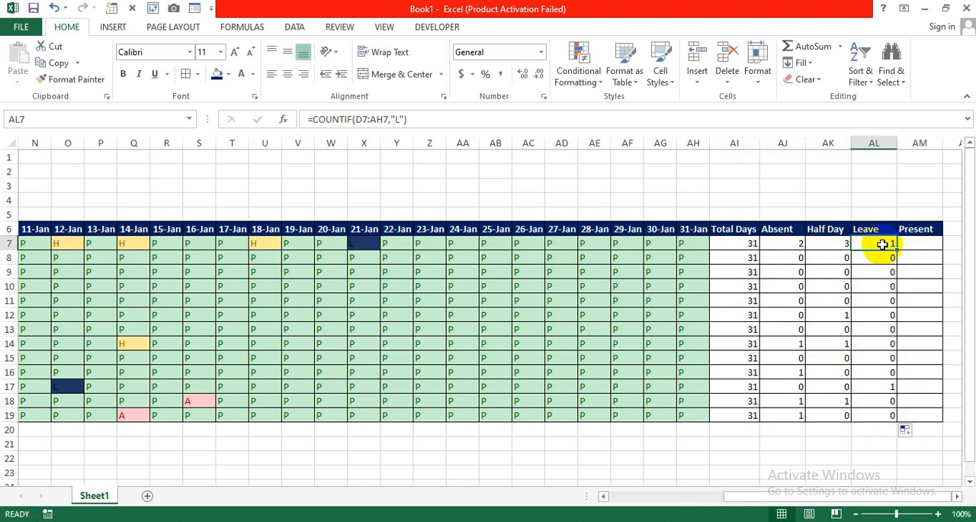
{"action": "left_click", "coordinate": [921, 244]}
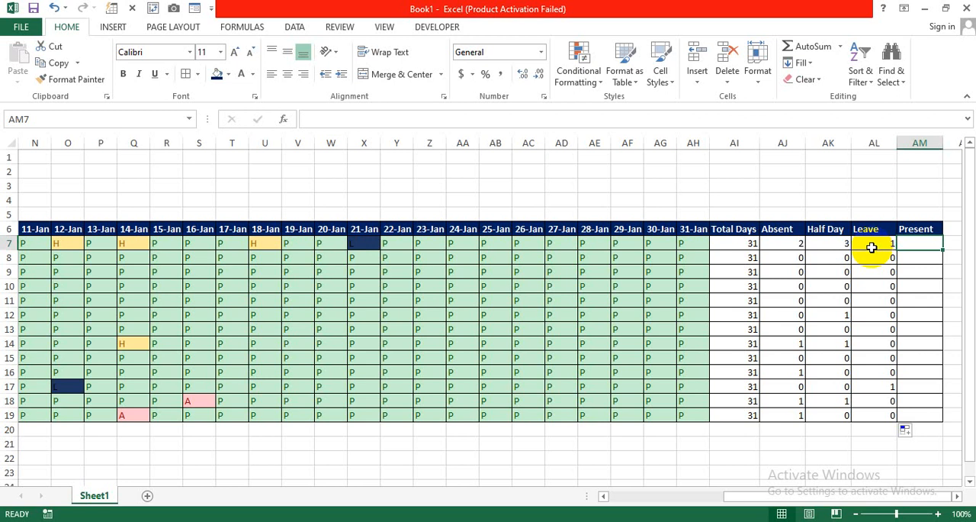
{"action": "left_click", "coordinate": [828, 249]}
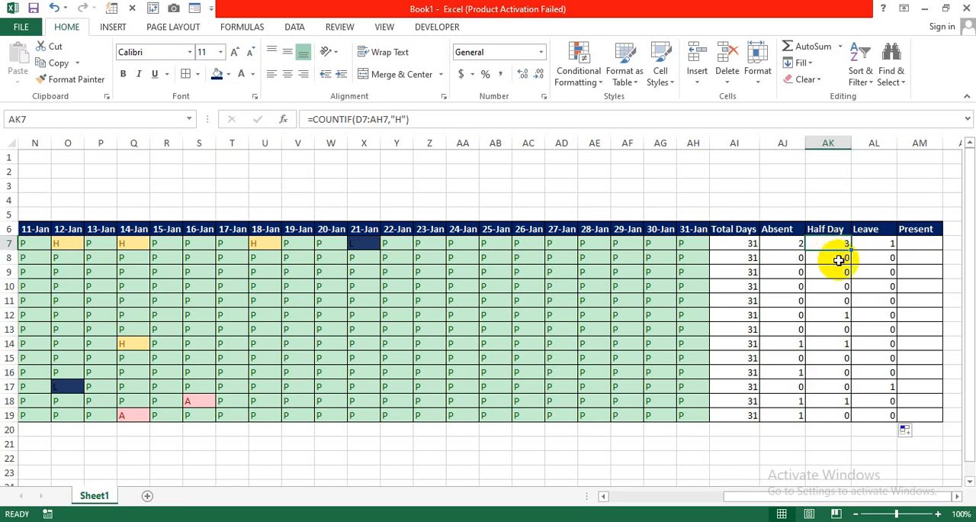
Fill the Present column for rows 7 to 19 with total days minus absences and half of the half days, starting with =AI7-AJ7-(AK7/2) in AM7
{"action": "left_click", "coordinate": [911, 247]}
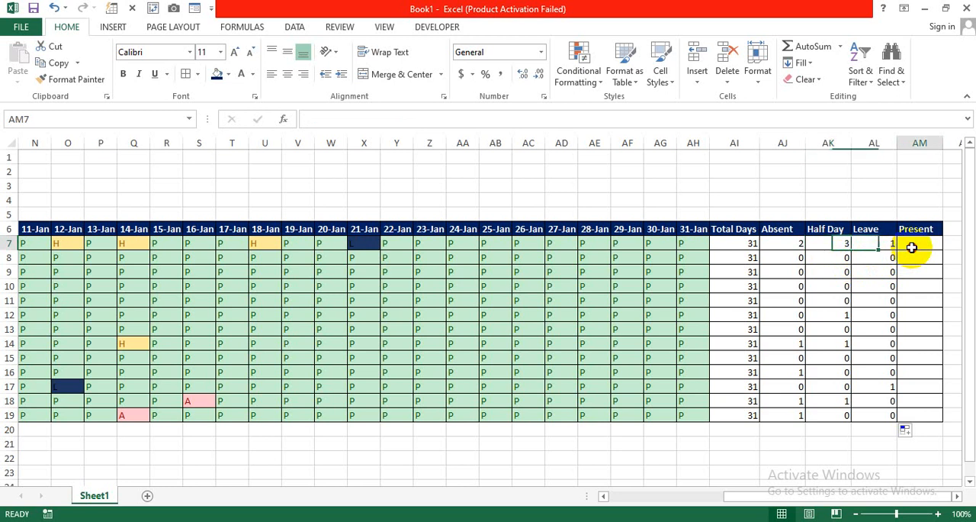
{"action": "left_click", "coordinate": [957, 496]}
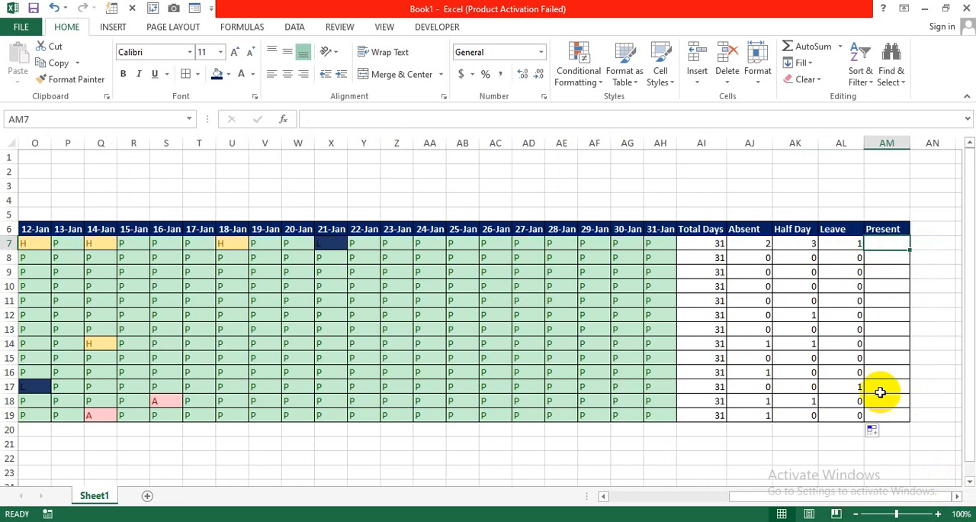
{"action": "left_click", "coordinate": [957, 495]}
{"action": "type", "text": "="}
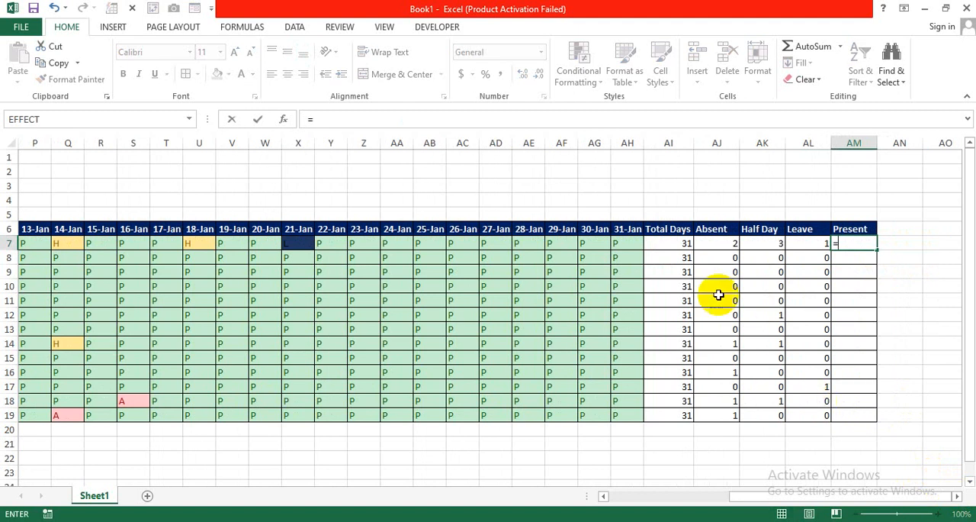
{"action": "left_click", "coordinate": [674, 246]}
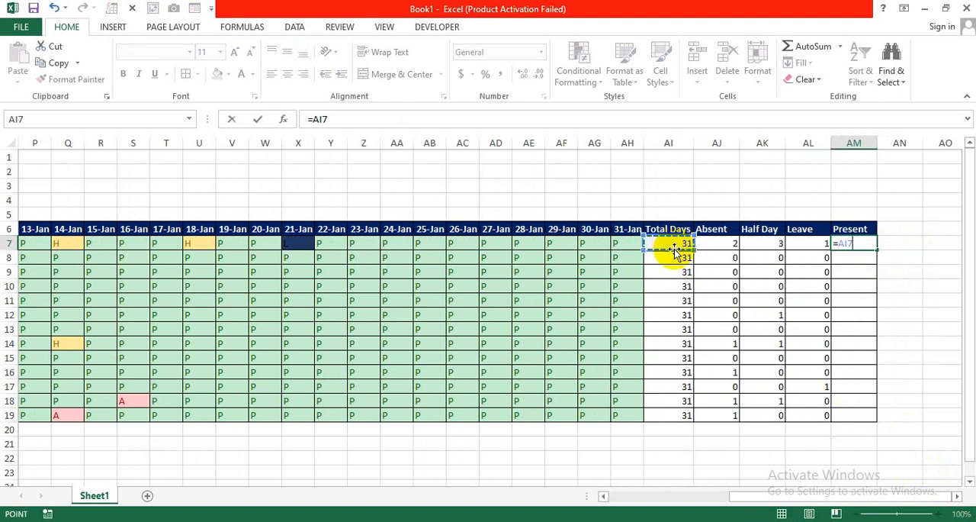
{"action": "type", "text": "-"}
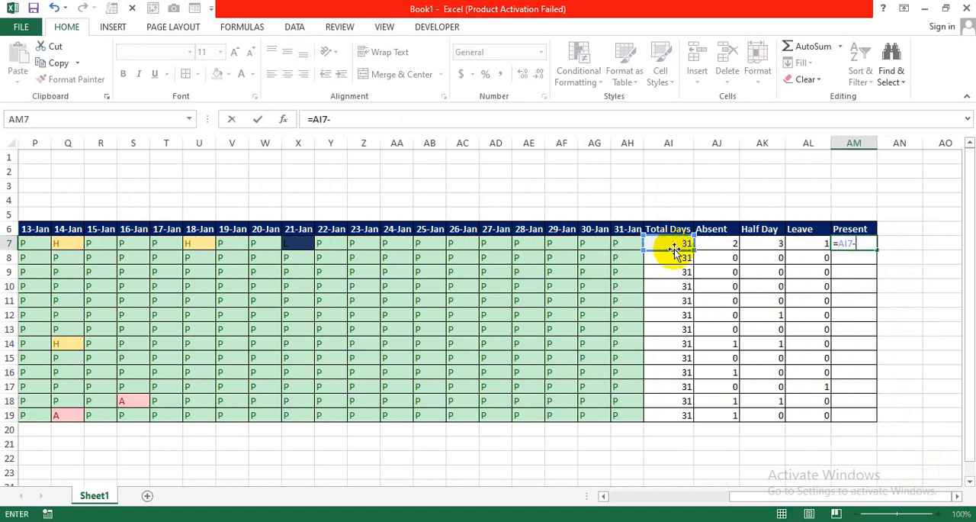
{"action": "left_click", "coordinate": [730, 242]}
{"action": "type", "text": "-("}
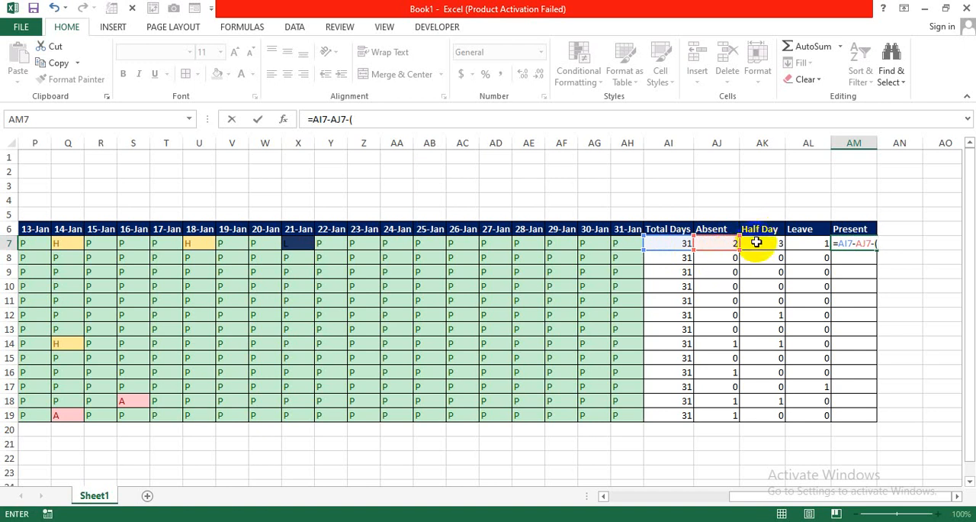
{"action": "left_click", "coordinate": [756, 242]}
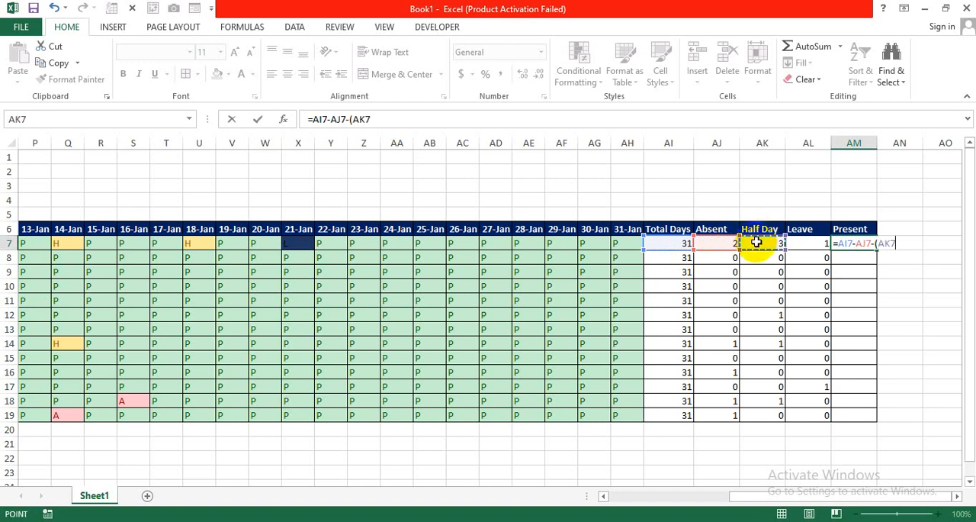
{"action": "type", "text": "/2"}
{"action": "key", "text": "Return"}
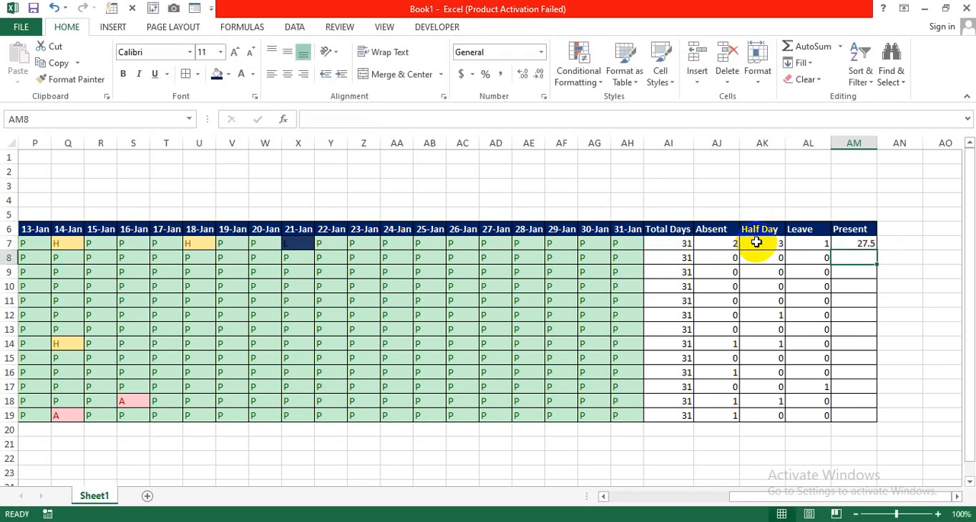
{"action": "left_click", "coordinate": [846, 244]}
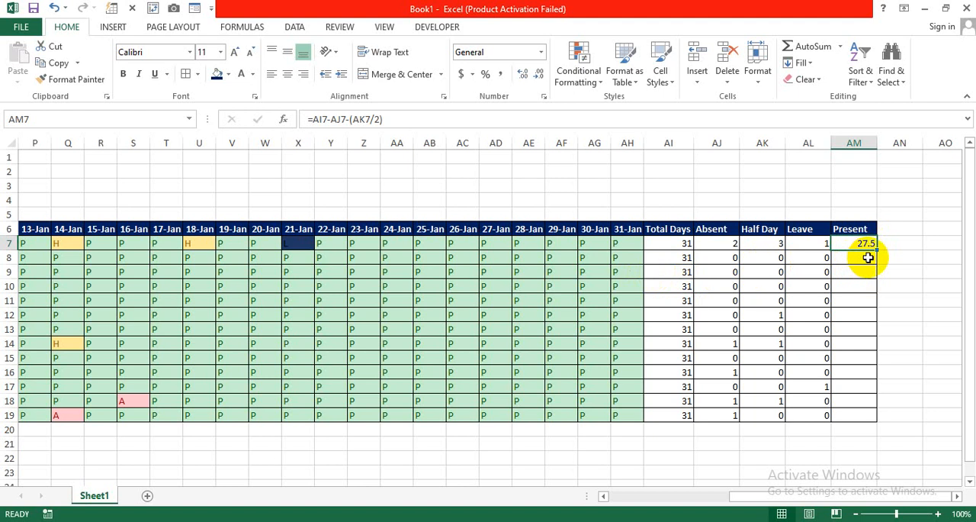
{"action": "left_click_drag", "start_coordinate": [876, 249], "coordinate": [878, 420]}
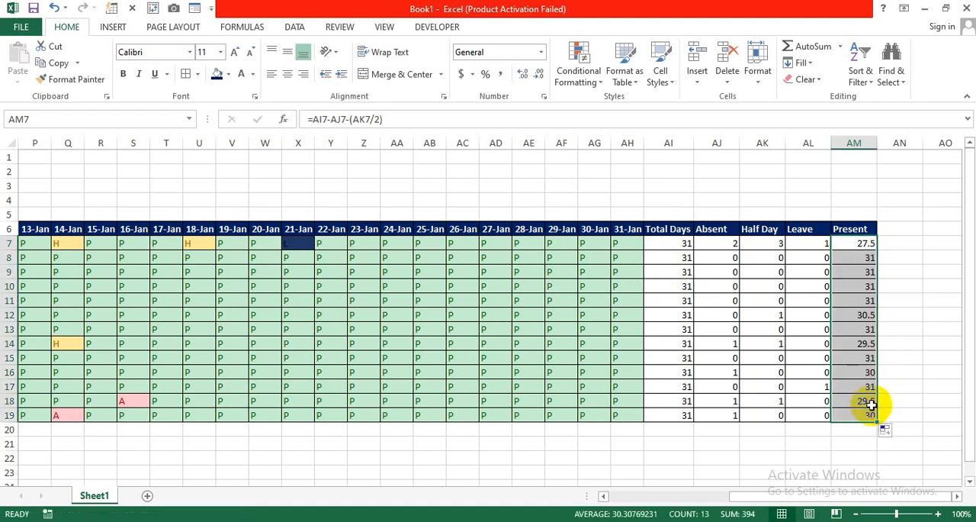
Check the copied Present formulas down to row 19 and examine the attendance sheet from its first column
{"action": "left_click", "coordinate": [861, 258]}
{"action": "left_click", "coordinate": [861, 314]}
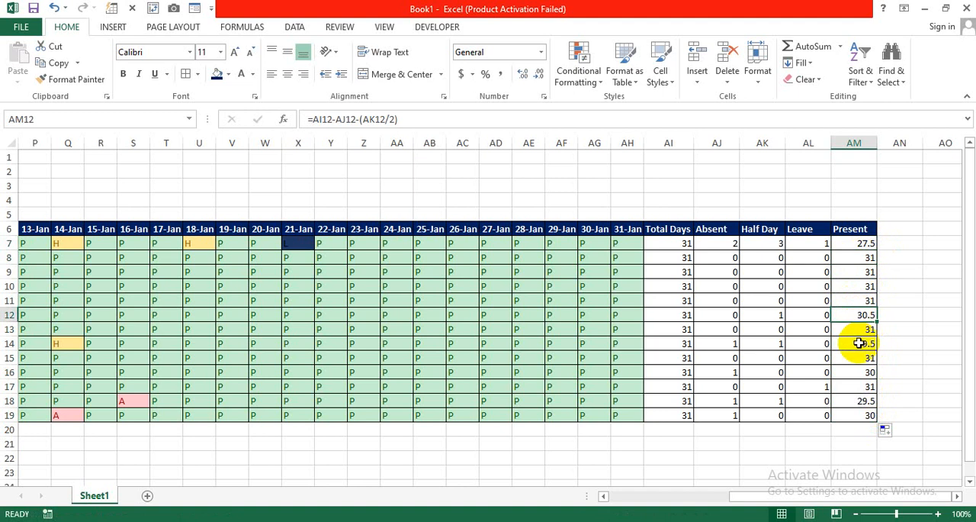
{"action": "left_click", "coordinate": [859, 331]}
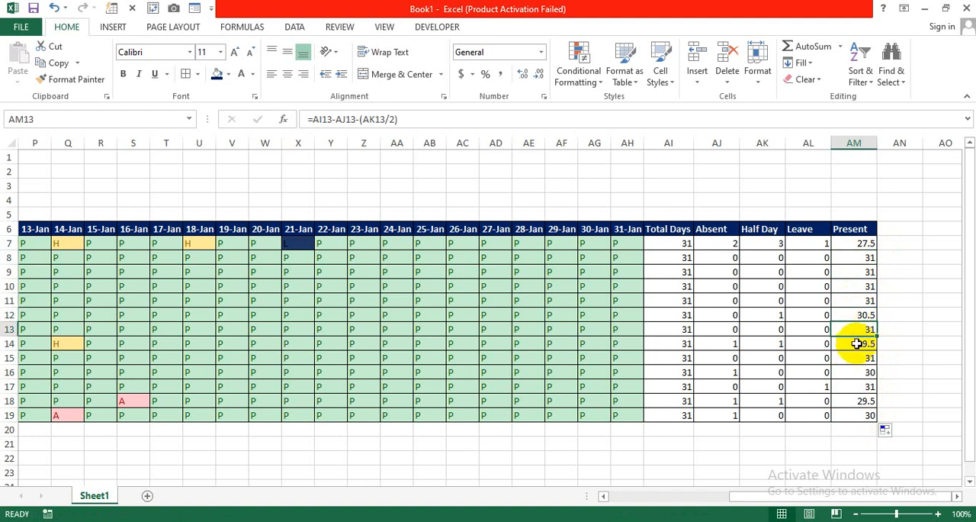
{"action": "left_click", "coordinate": [857, 344]}
{"action": "key", "text": "Down"}
{"action": "key", "text": "Down"}
{"action": "key", "text": "Down"}
{"action": "key", "text": "Down"}
{"action": "key", "text": "Down"}
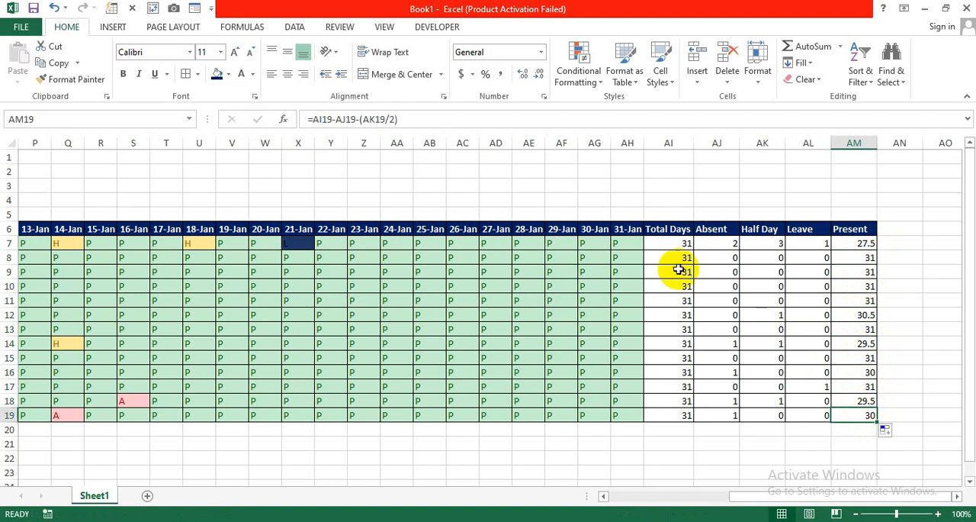
{"action": "left_click_drag", "start_coordinate": [774, 496], "coordinate": [632, 501]}
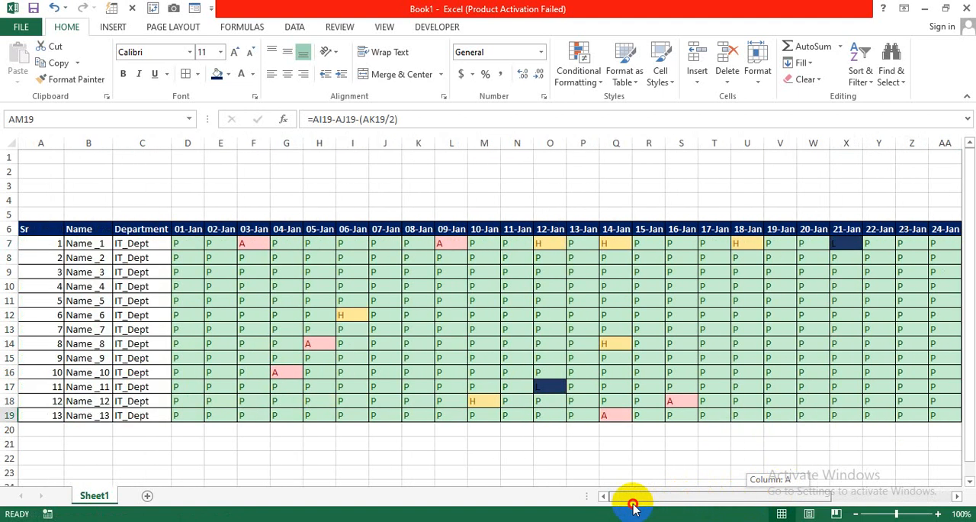